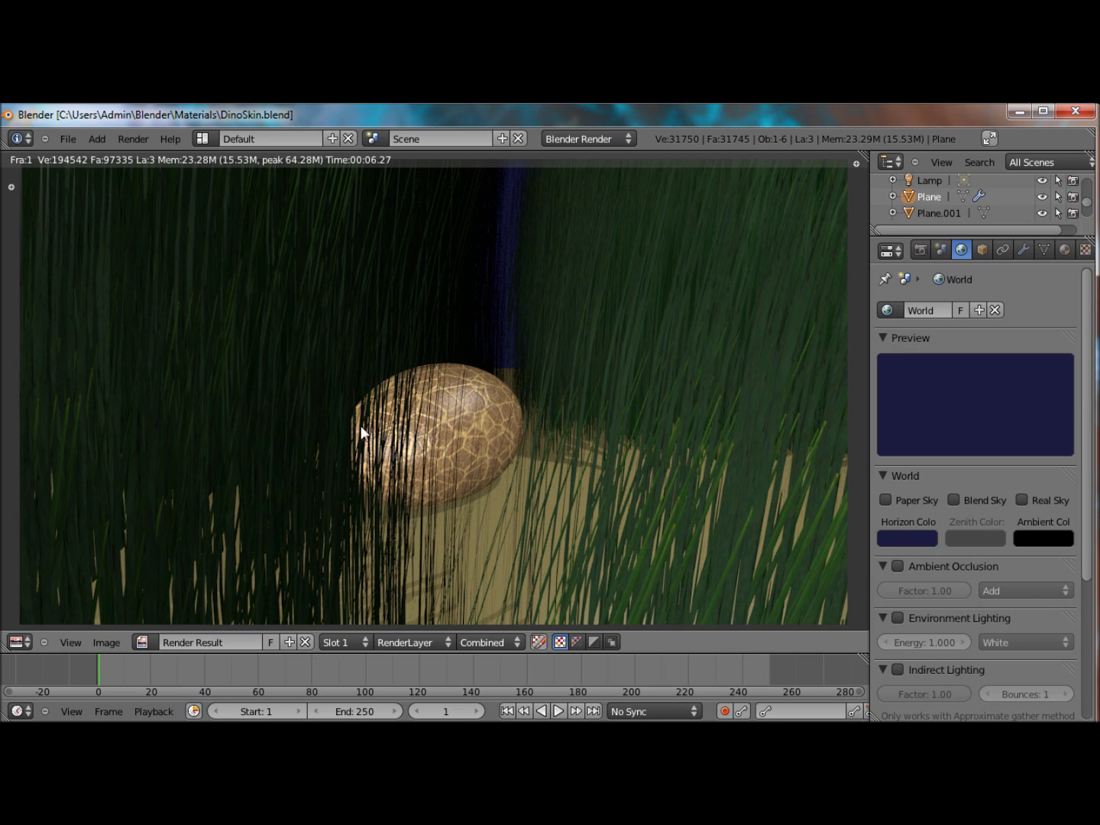
# Step: Reload the start-up file for a fresh scene and delete the default cube
pyautogui.click(67, 141)
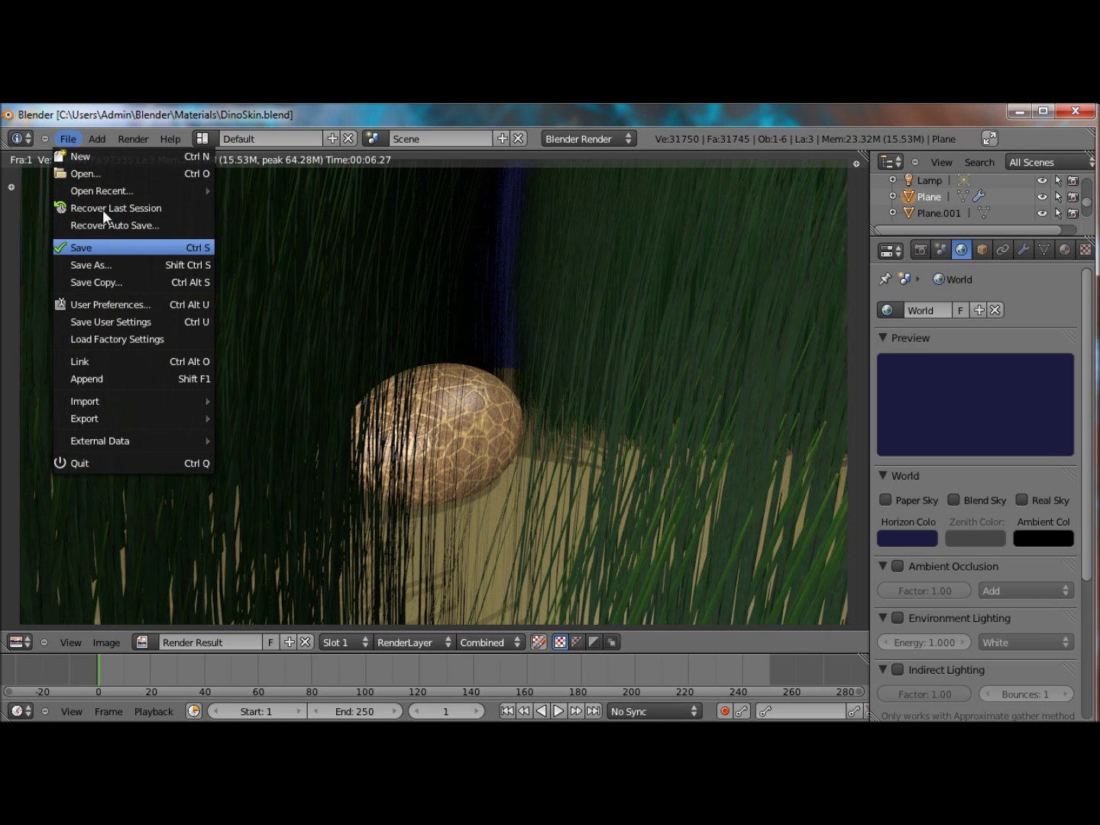
pyautogui.click(89, 152)
pyautogui.click(90, 153)
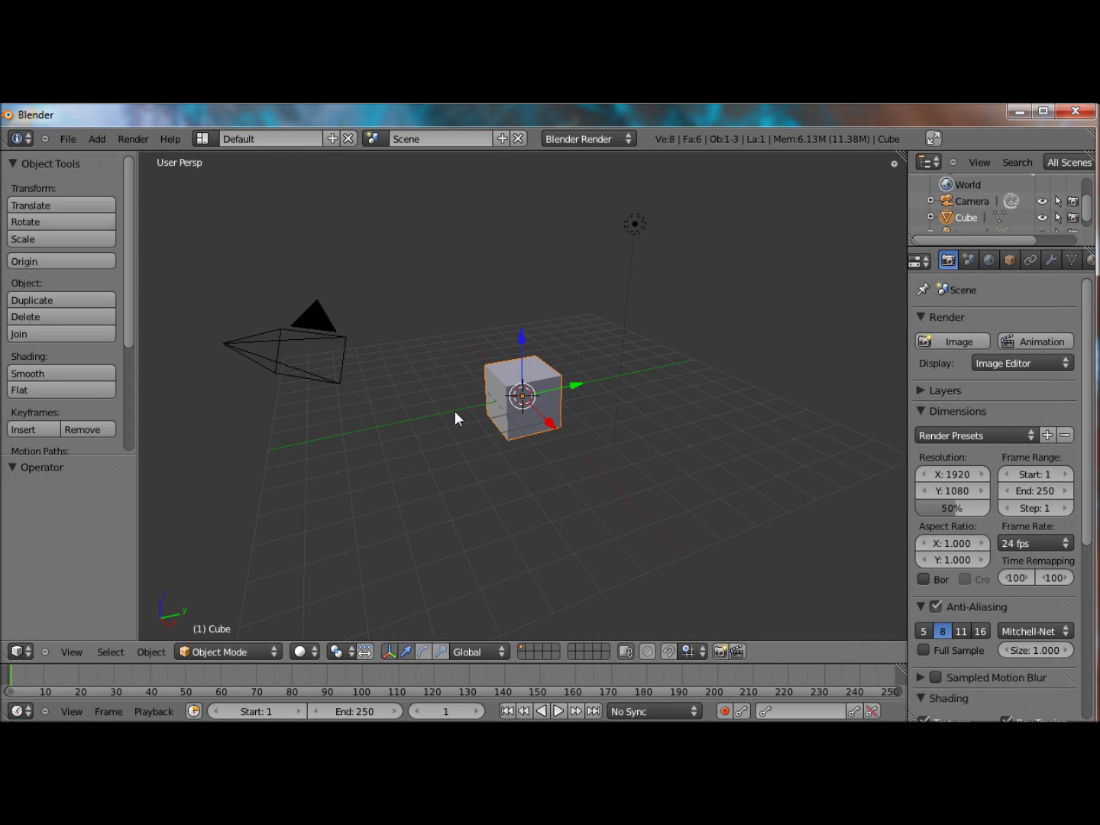
pyautogui.press('x')
pyautogui.click(501, 409)
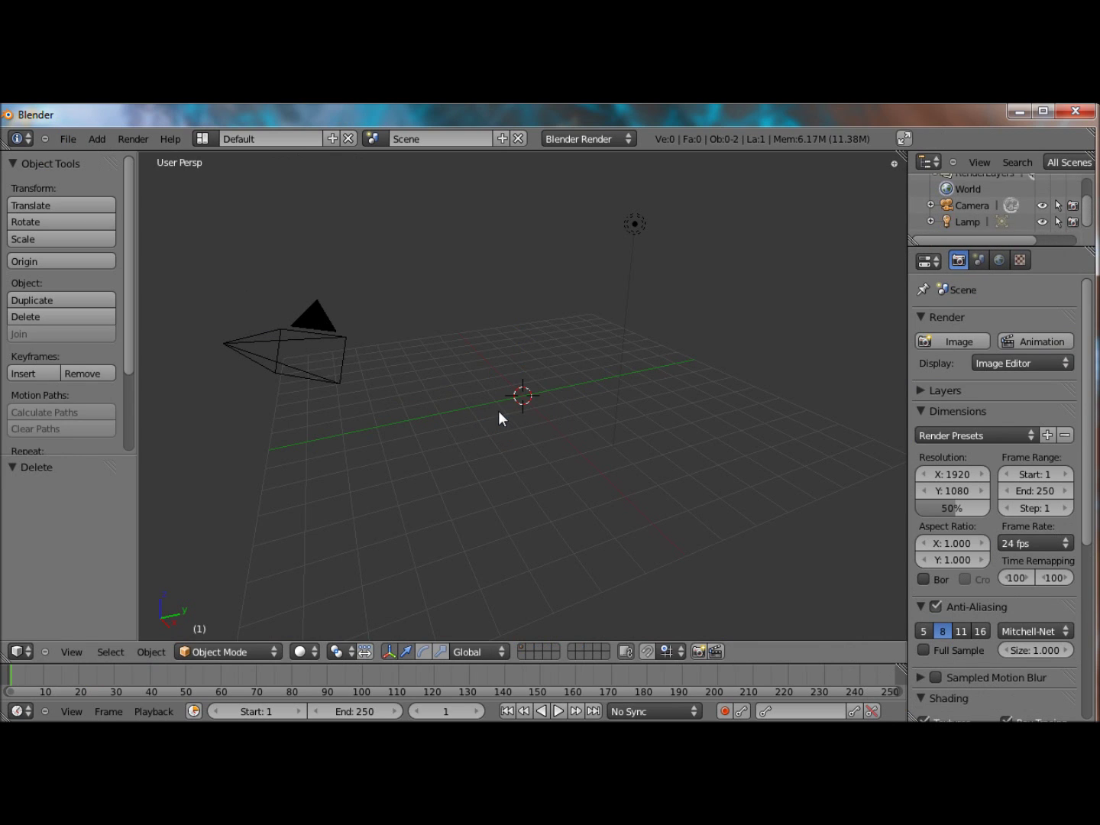
# Step: Add a UV sphere, subdivide it to level 3 with Ctrl+3 and shade it smooth
pyautogui.hotkey('shift', 'a')
pyautogui.moveTo(501, 412)
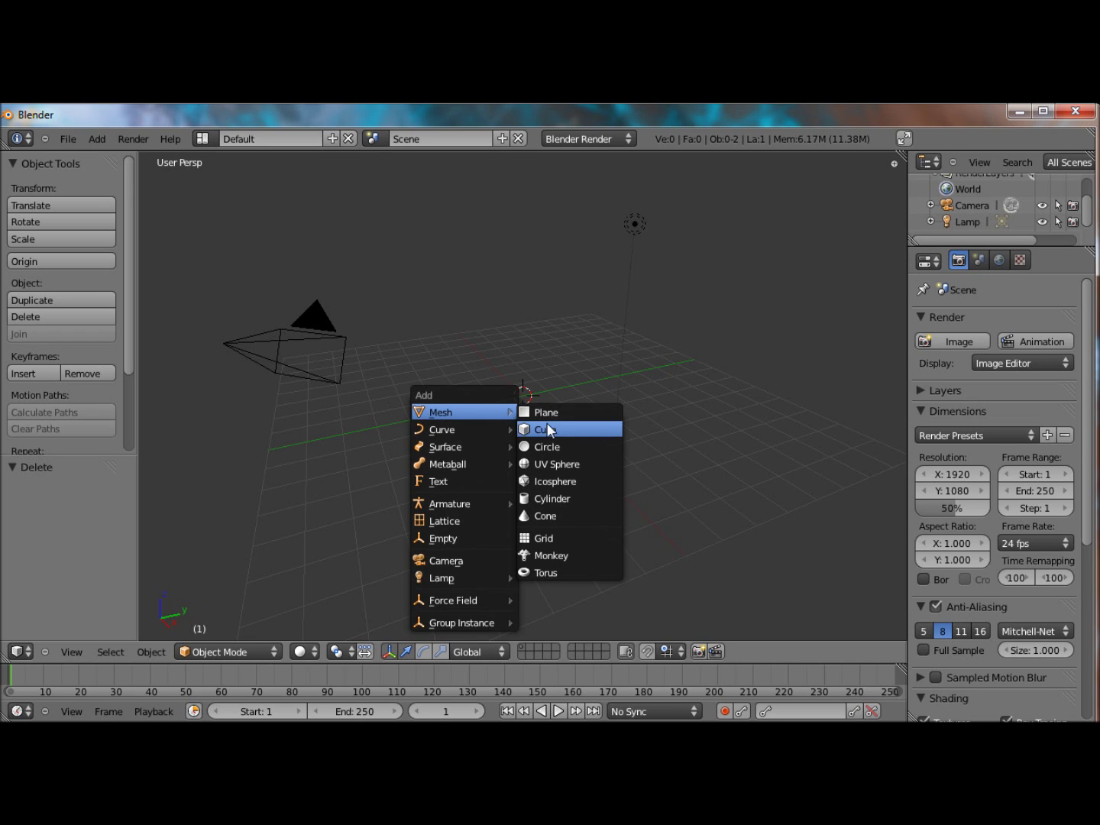
pyautogui.click(558, 463)
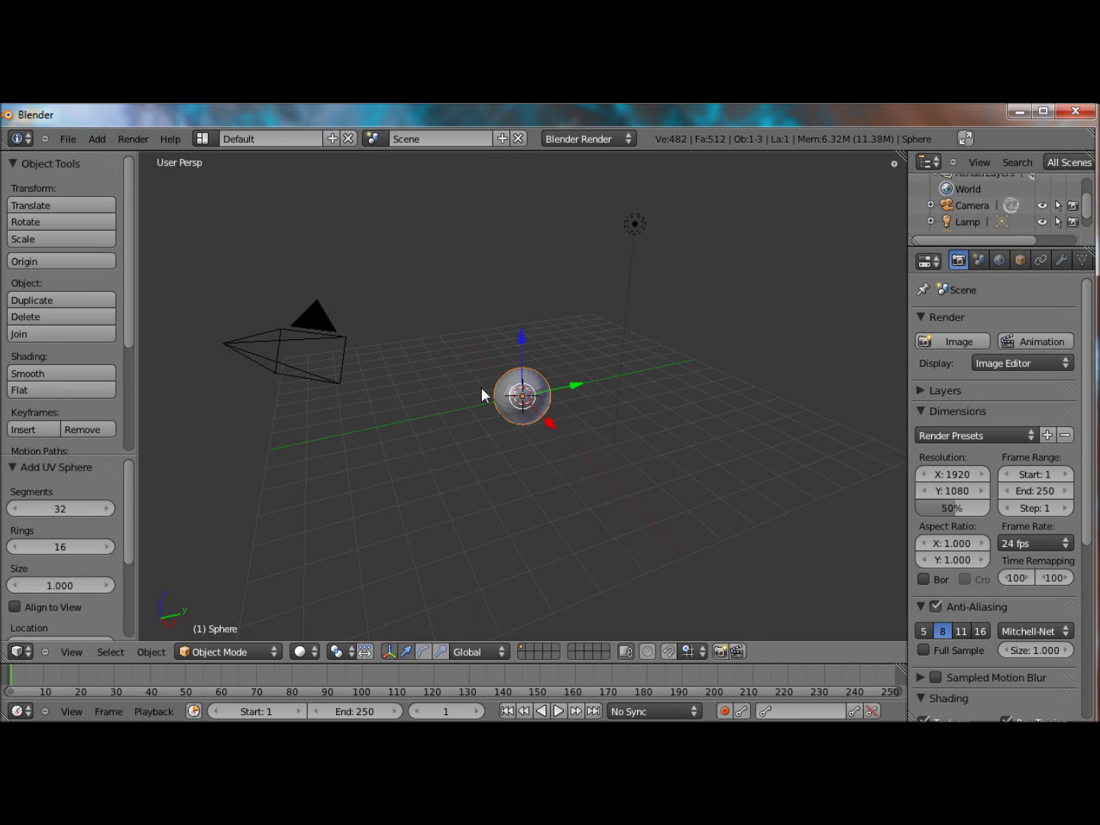
pyautogui.hotkey('ctrl', '3')
pyautogui.scroll(4, 481, 388)
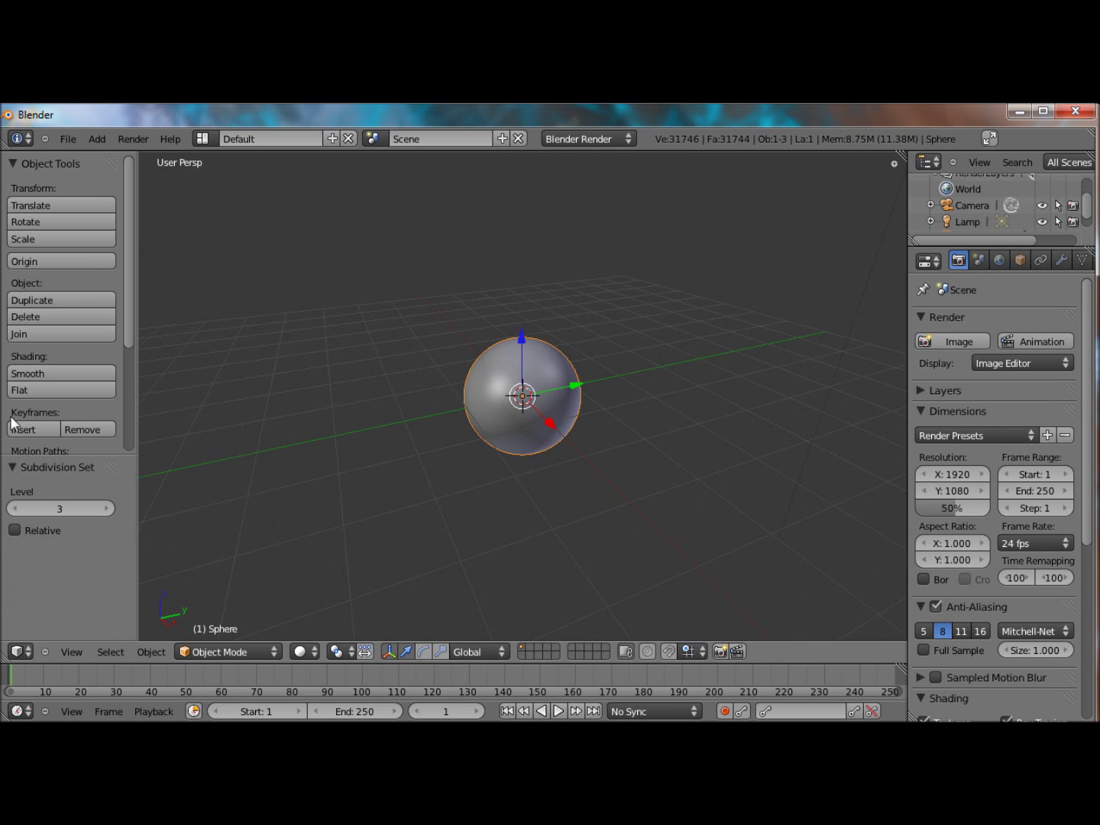
pyautogui.click(59, 374)
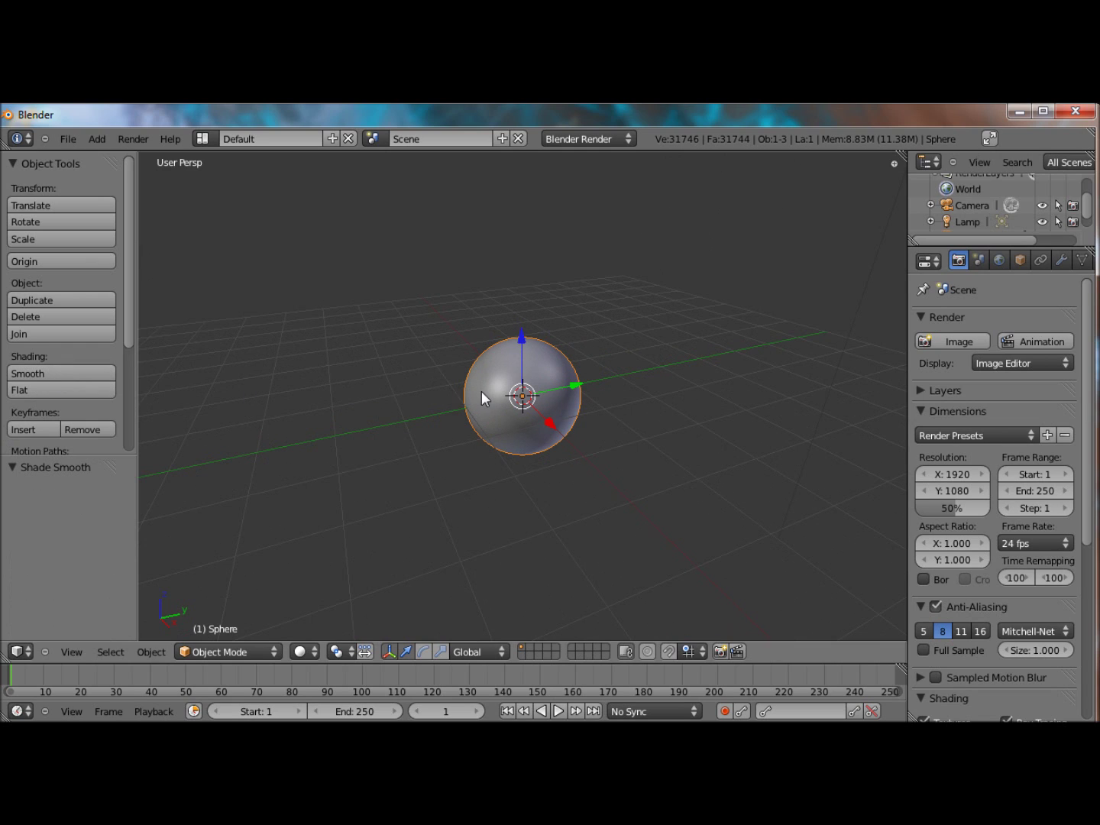
pyautogui.press('KP_1')
pyautogui.press('Tab')
pyautogui.press('Tab')
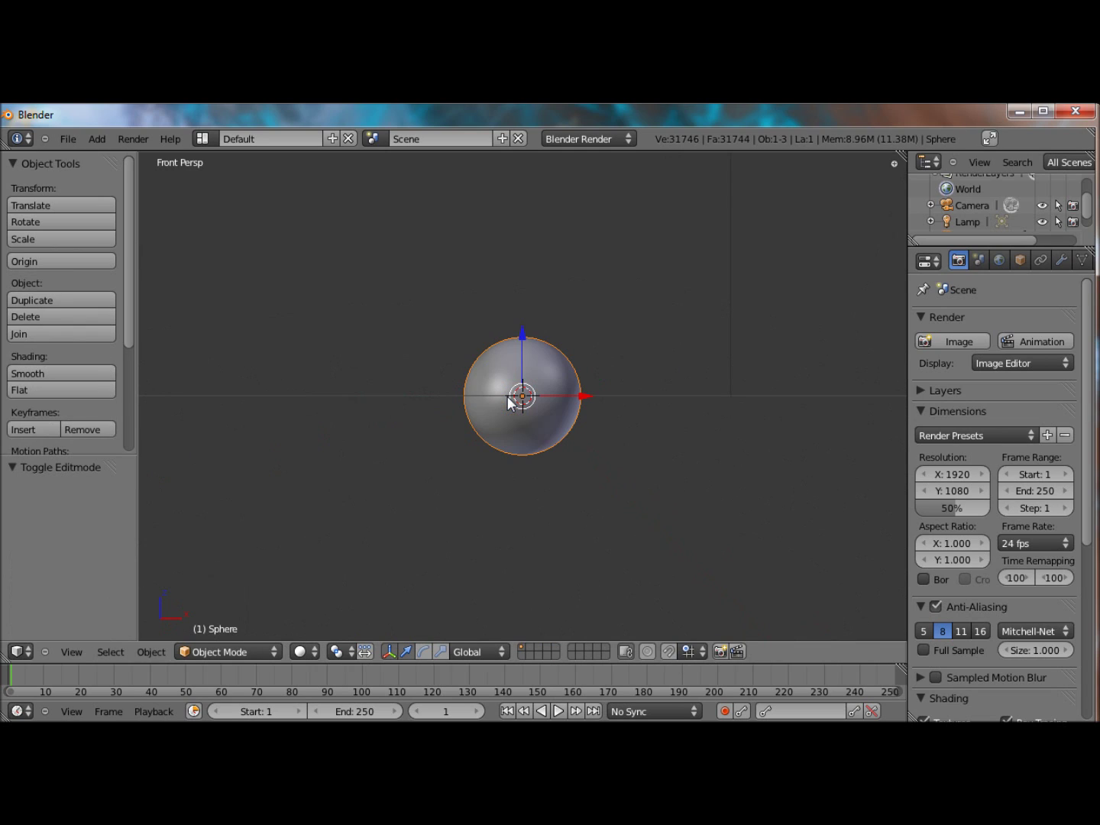
# Step: Stretch the sphere along Z into an egg shape and tilt it about 70°
pyautogui.press('s')
pyautogui.press('x')
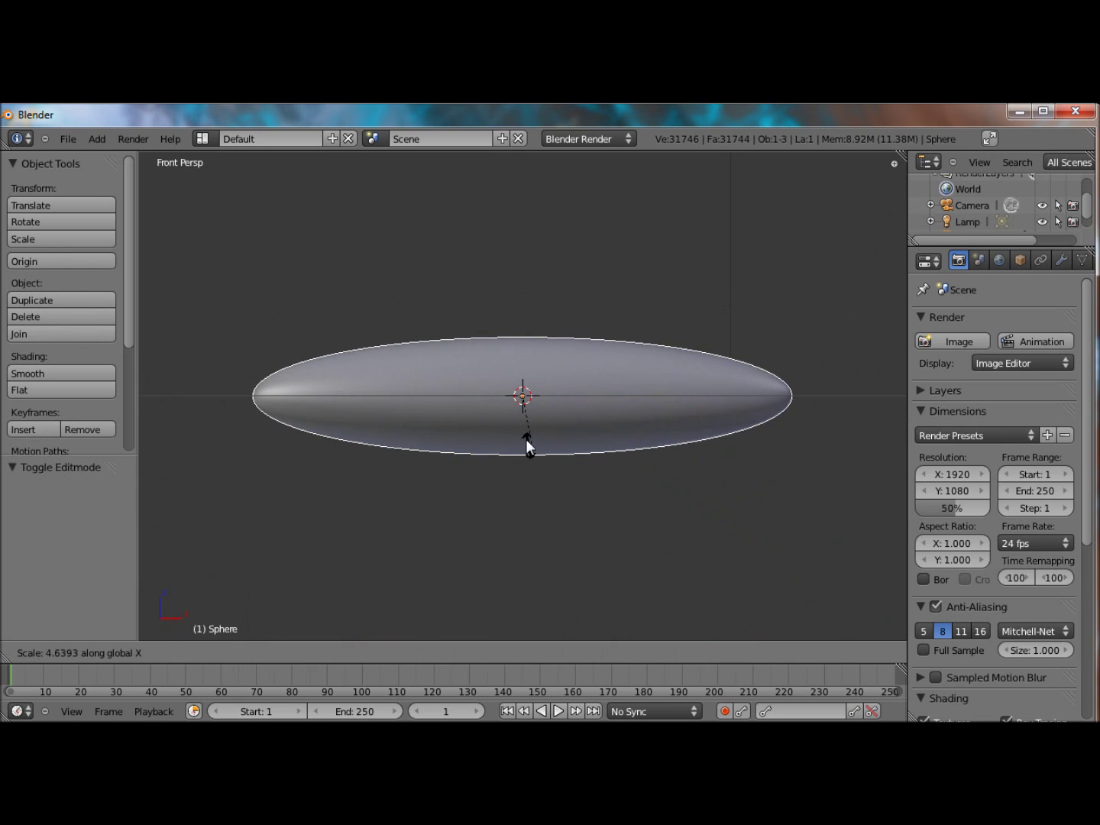
pyautogui.press('Escape')
pyautogui.press('s')
pyautogui.press('z')
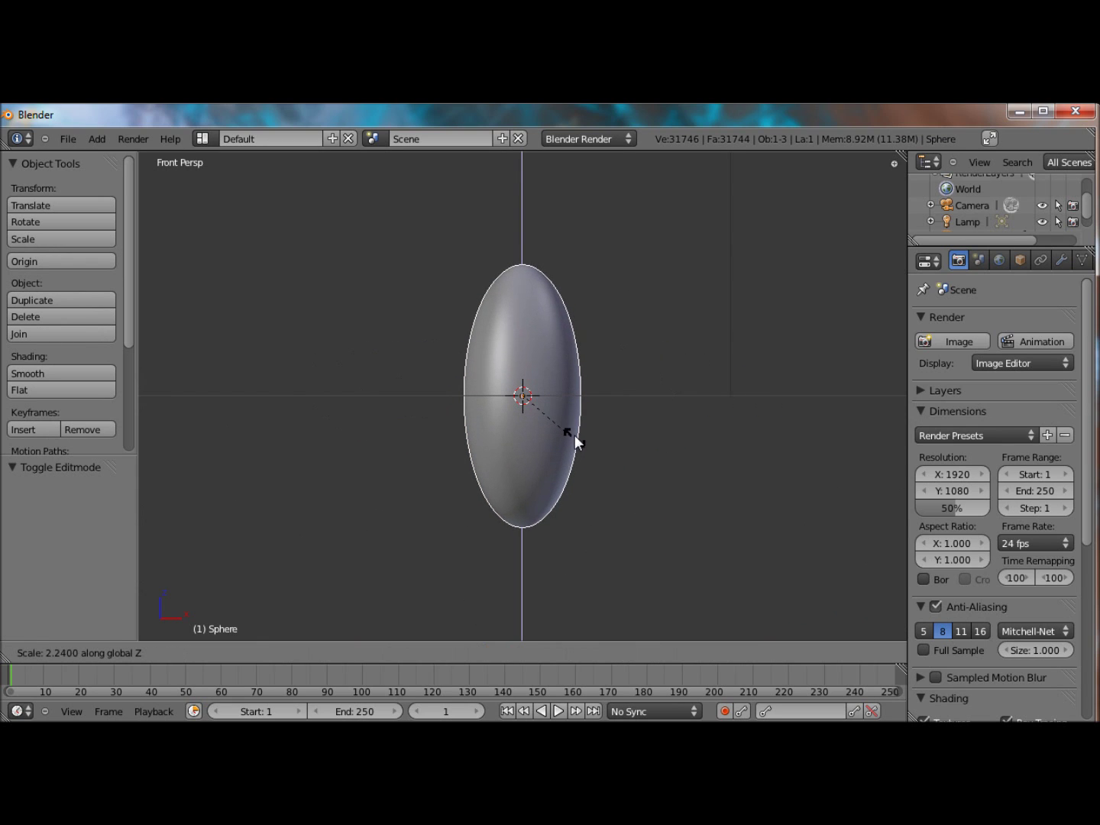
pyautogui.click(567, 409)
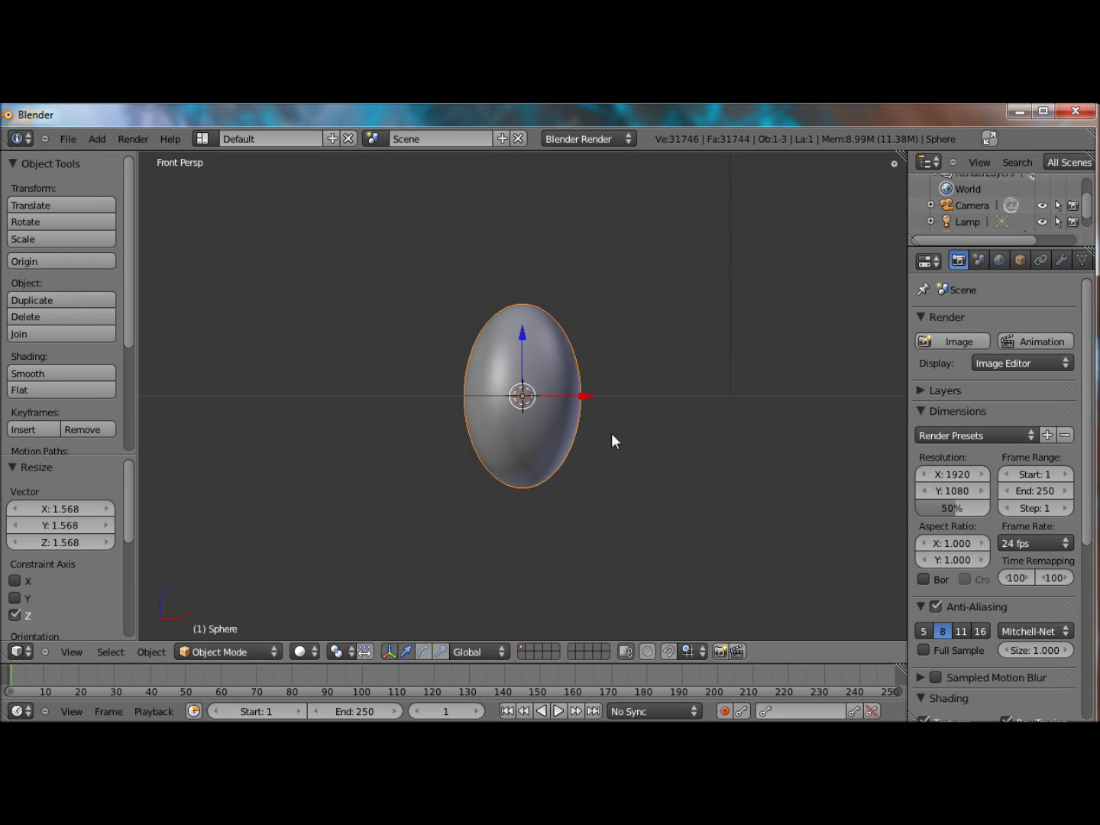
pyautogui.press('r')
pyautogui.click(522, 462)
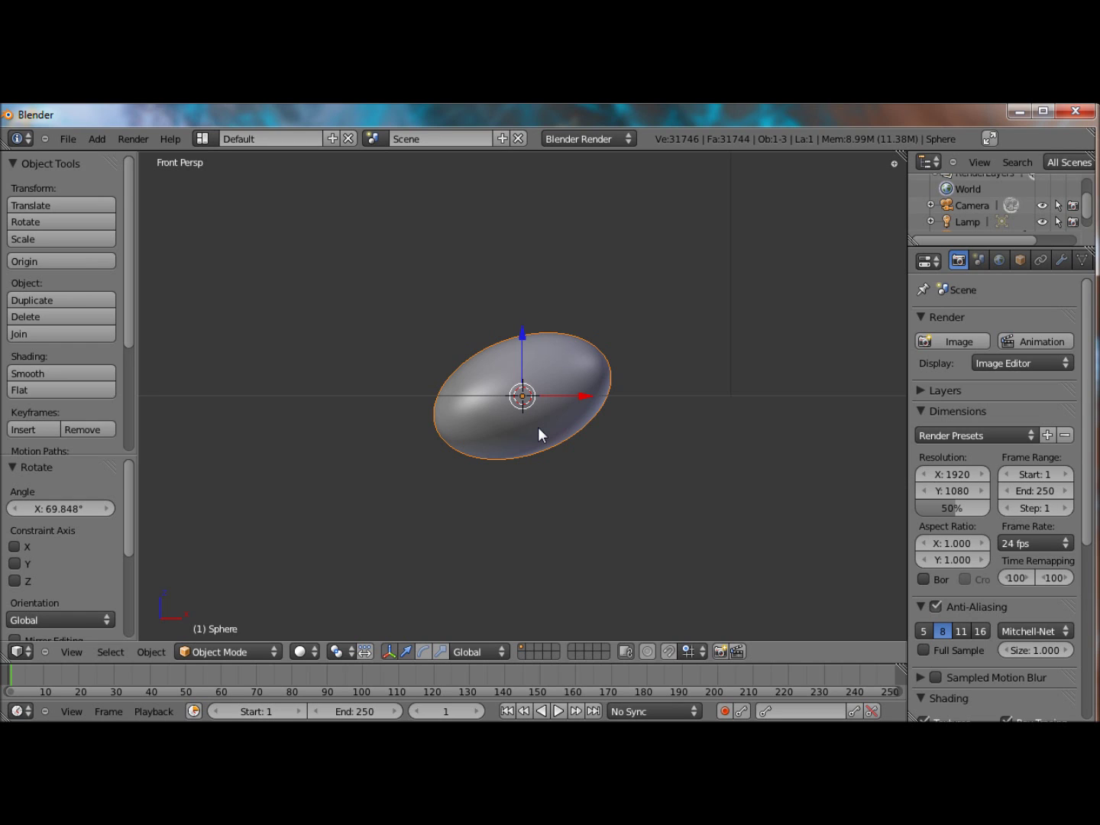
# Step: Look at the egg through the scene camera with Numpad 0
pyautogui.press('KP_0')
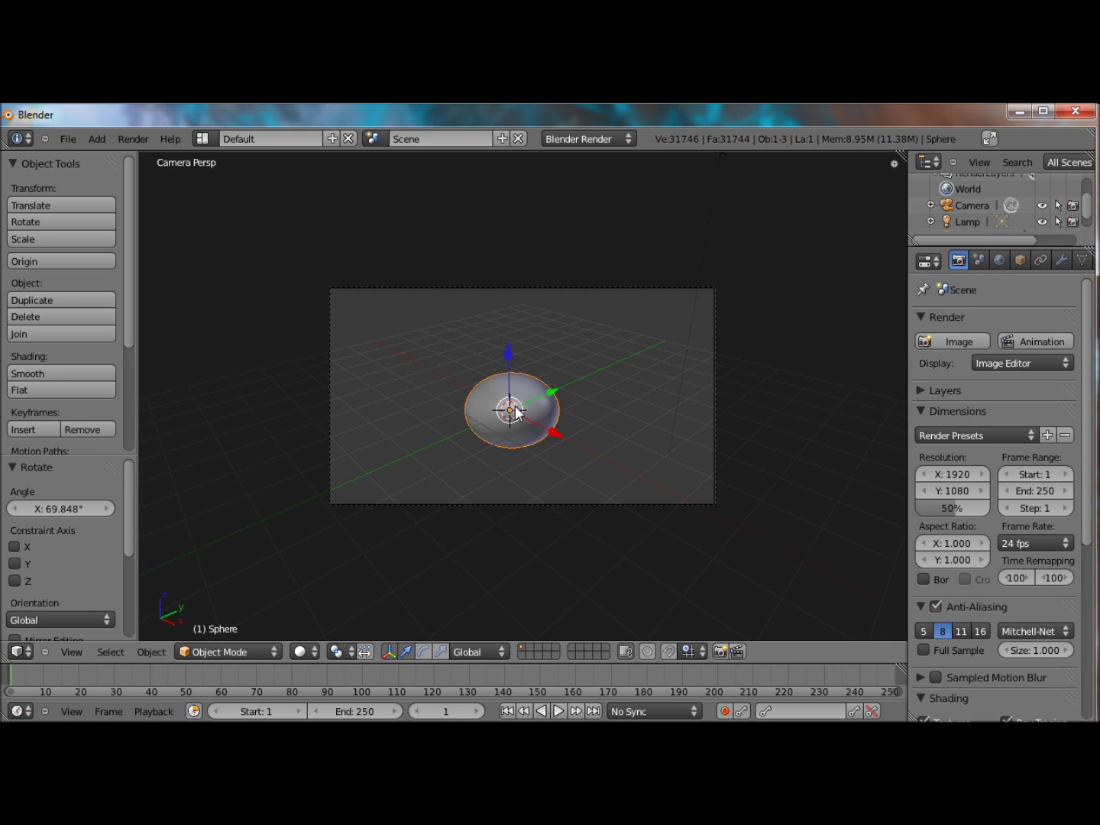
# Step: Rotate the egg about −39° so it lies diagonally in the camera view
pyautogui.scroll(2, 516, 413)
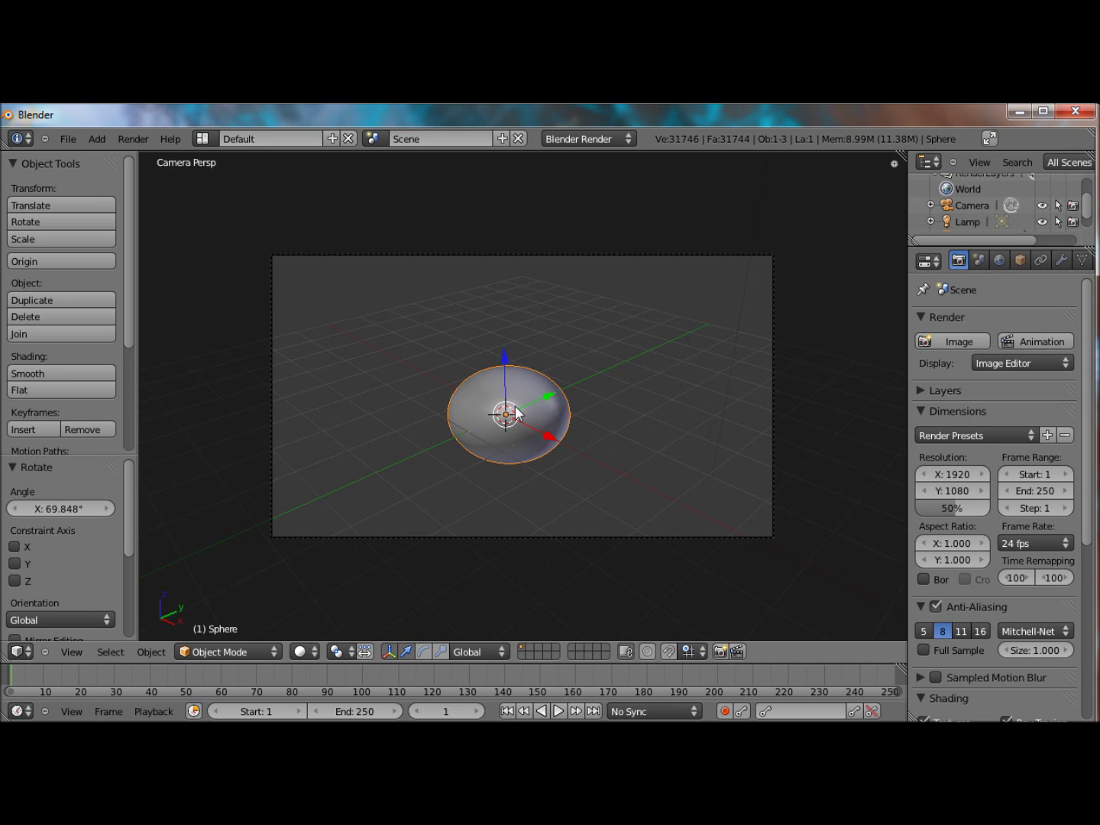
pyautogui.press('KP_0')
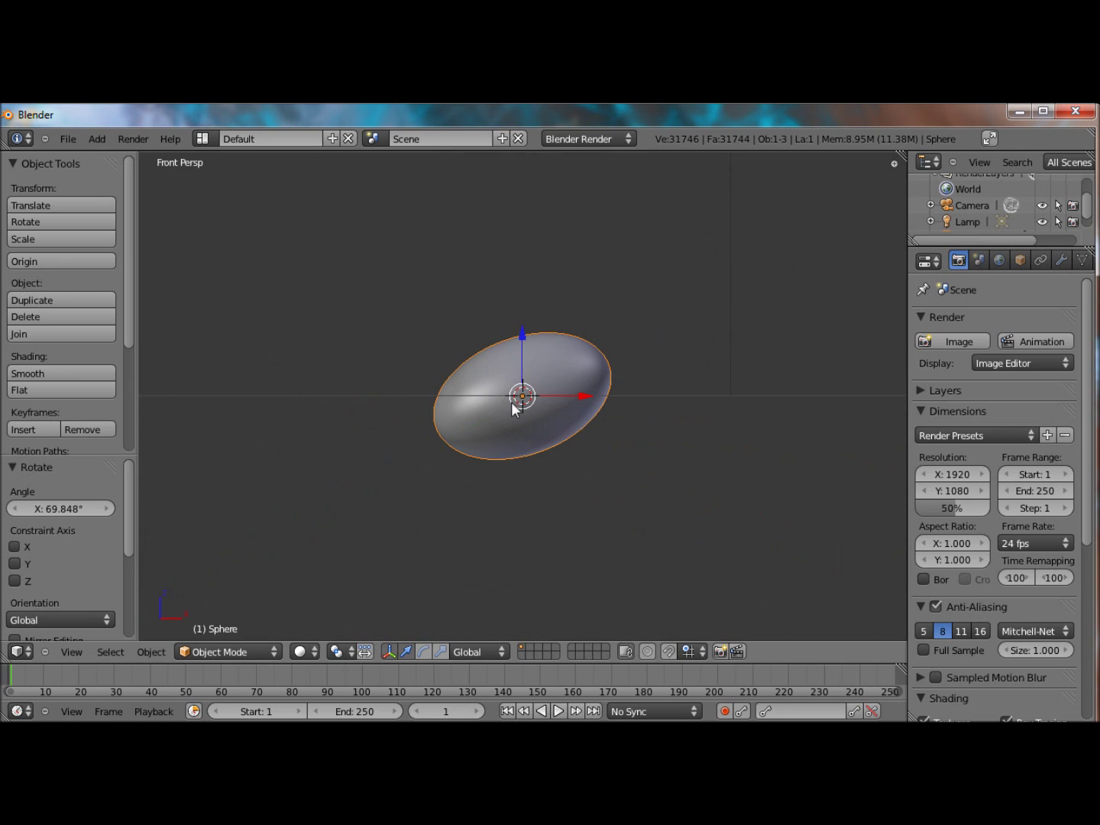
pyautogui.press('KP_3')
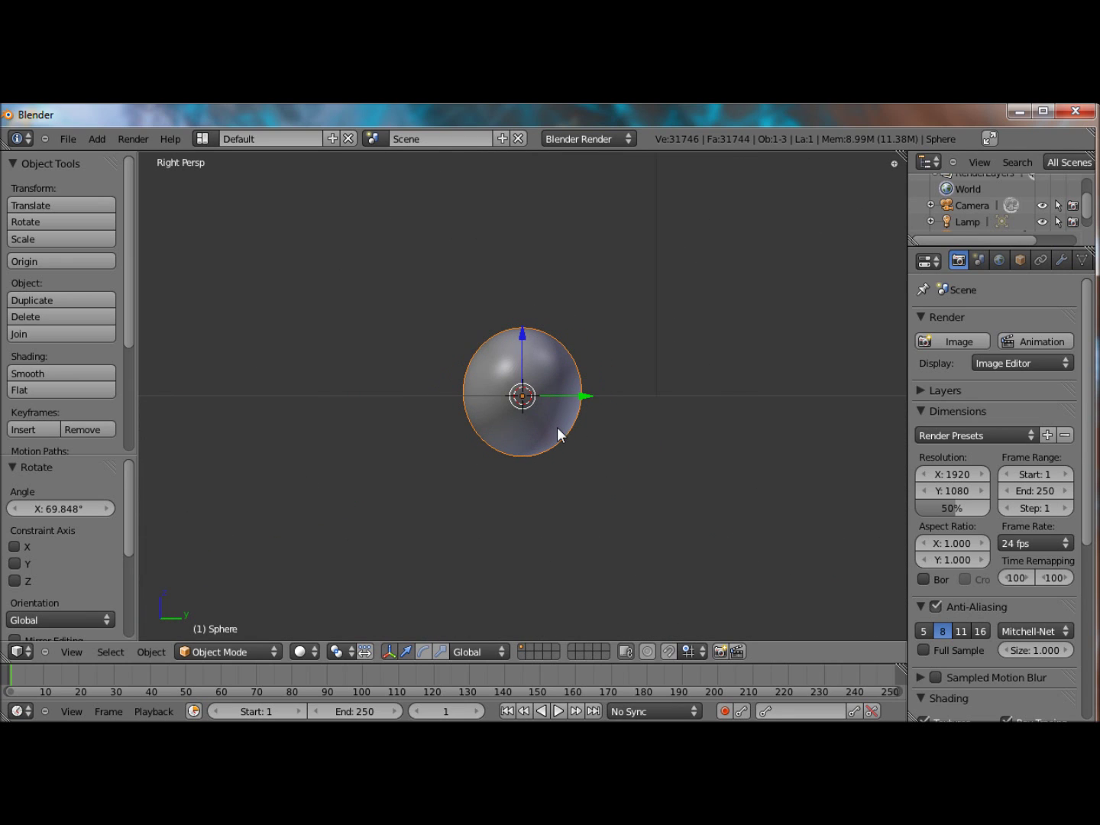
pyautogui.press('KP_0')
pyautogui.press('KP_7')
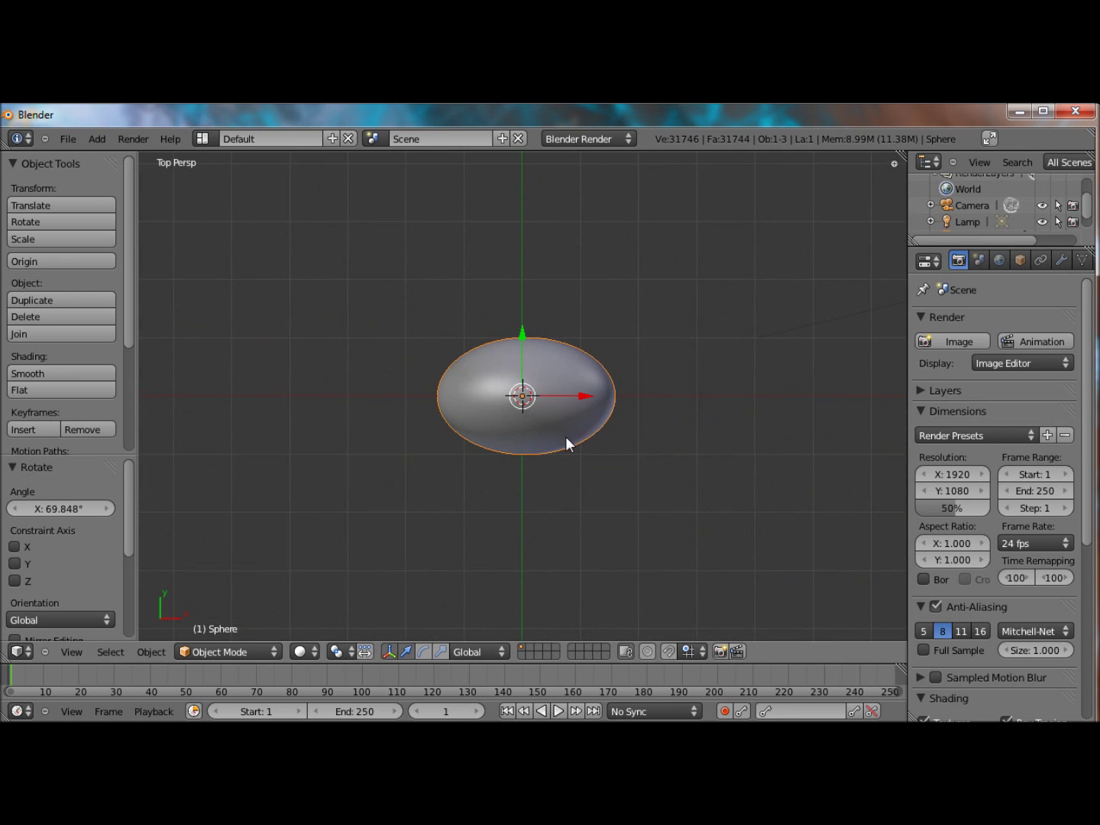
pyautogui.press('r')
pyautogui.click(573, 400)
pyautogui.press('KP_0')
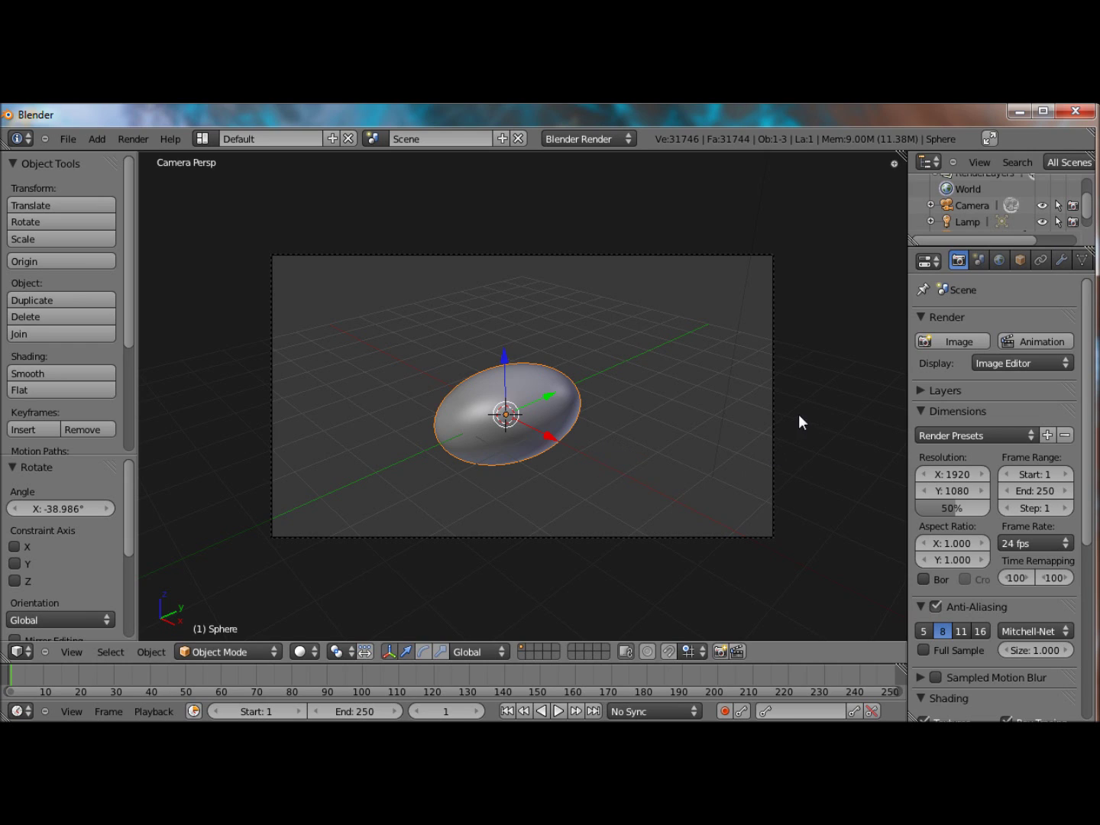
pyautogui.click(911, 396)
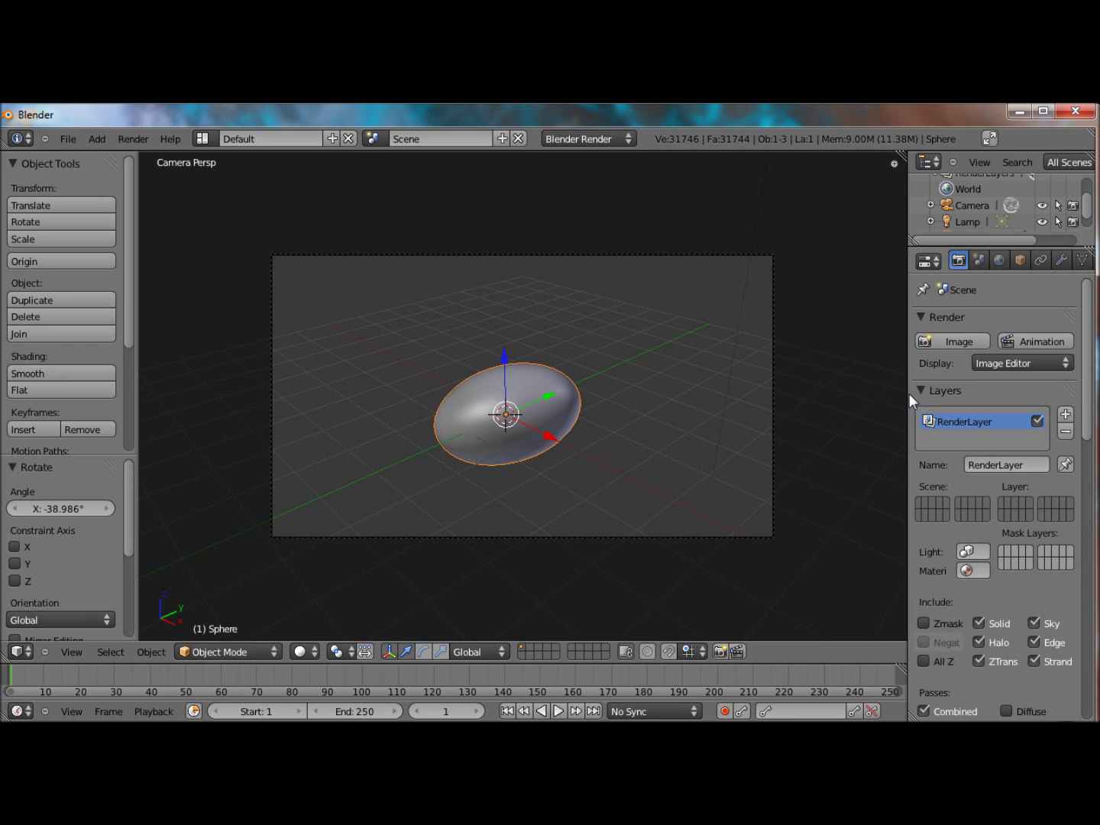
# Step: Widen the Properties editor and give the egg a new material with a new Clouds texture
pyautogui.click(912, 389)
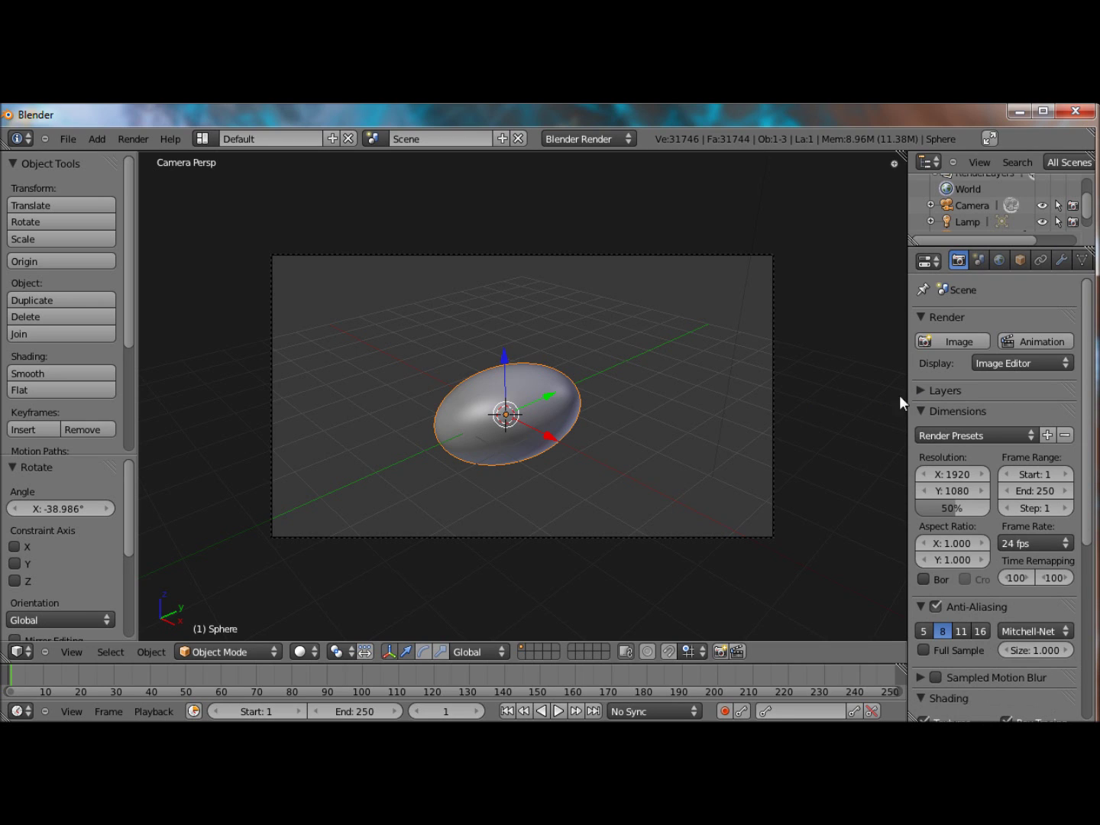
pyautogui.moveTo(899, 395); pyautogui.dragTo(853, 396)
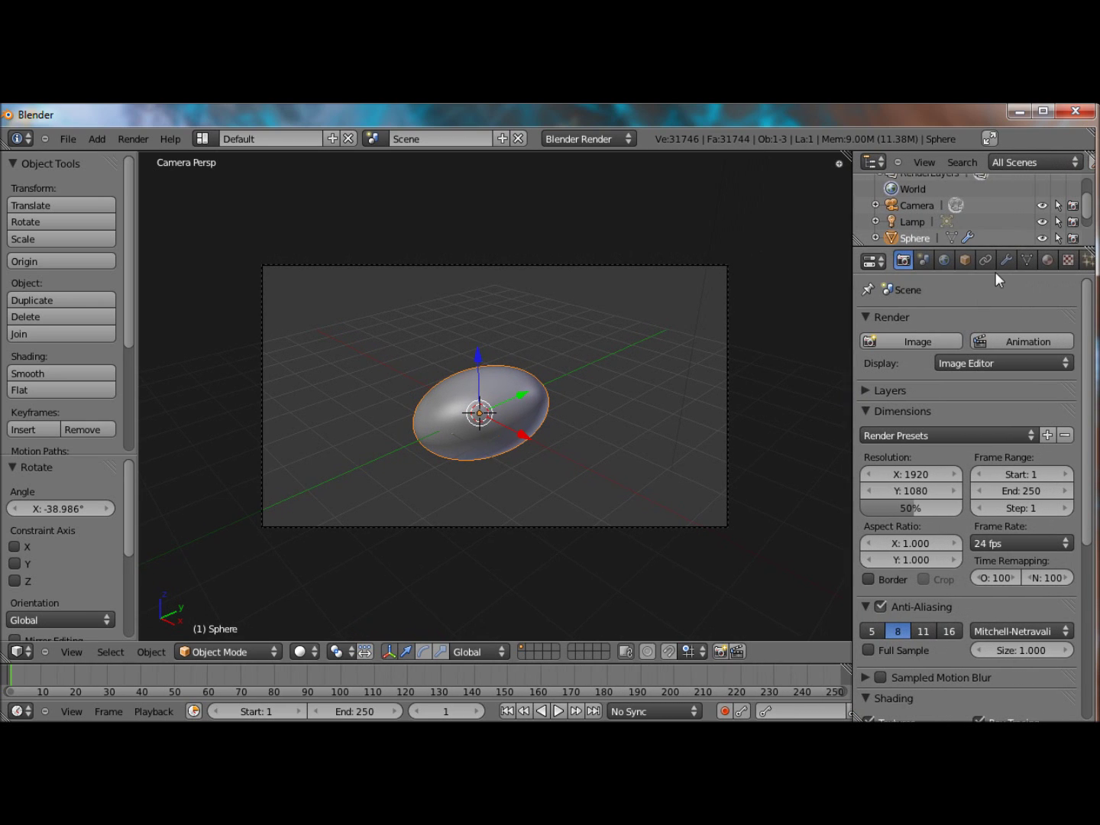
pyautogui.click(1049, 260)
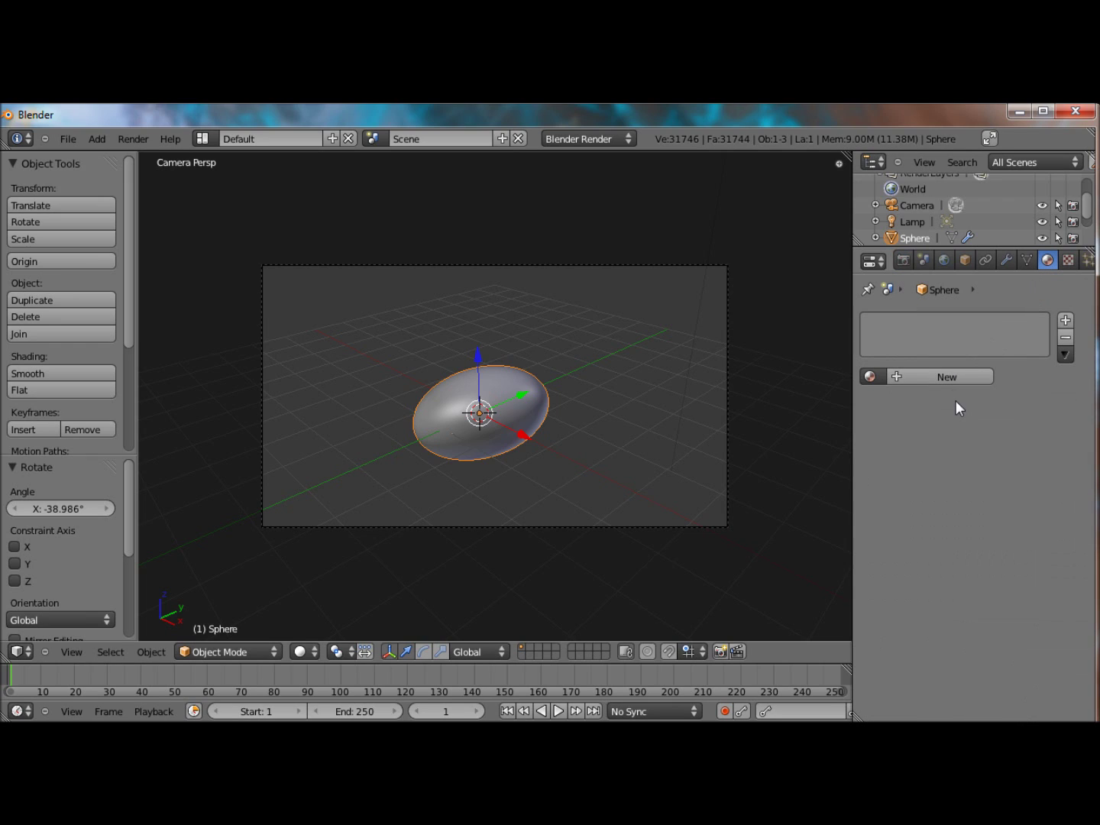
pyautogui.click(905, 381)
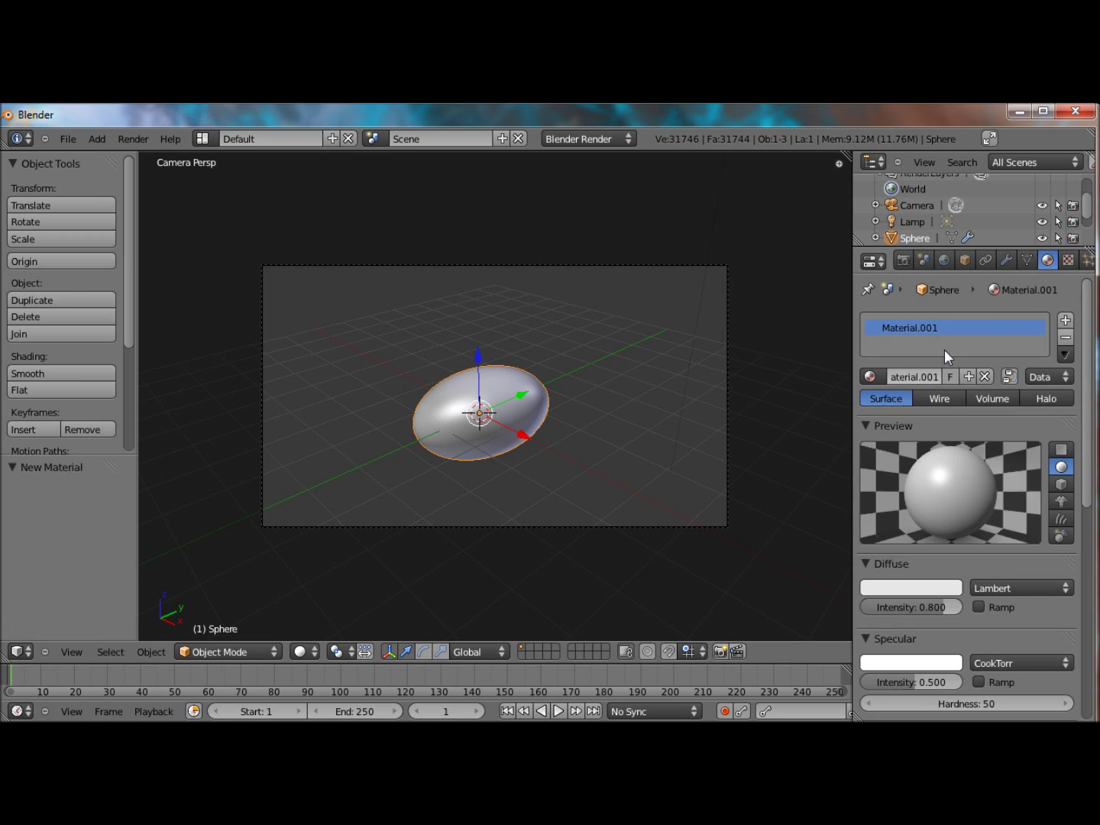
pyautogui.click(1068, 260)
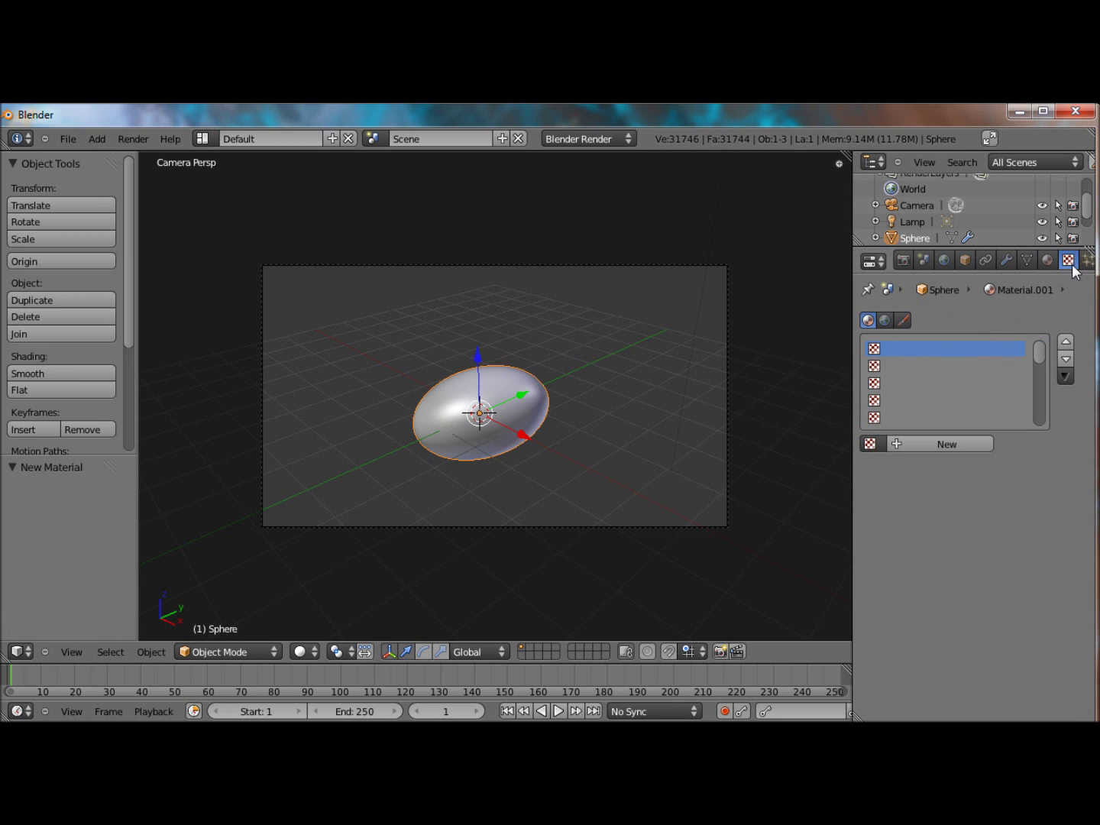
pyautogui.click(935, 436)
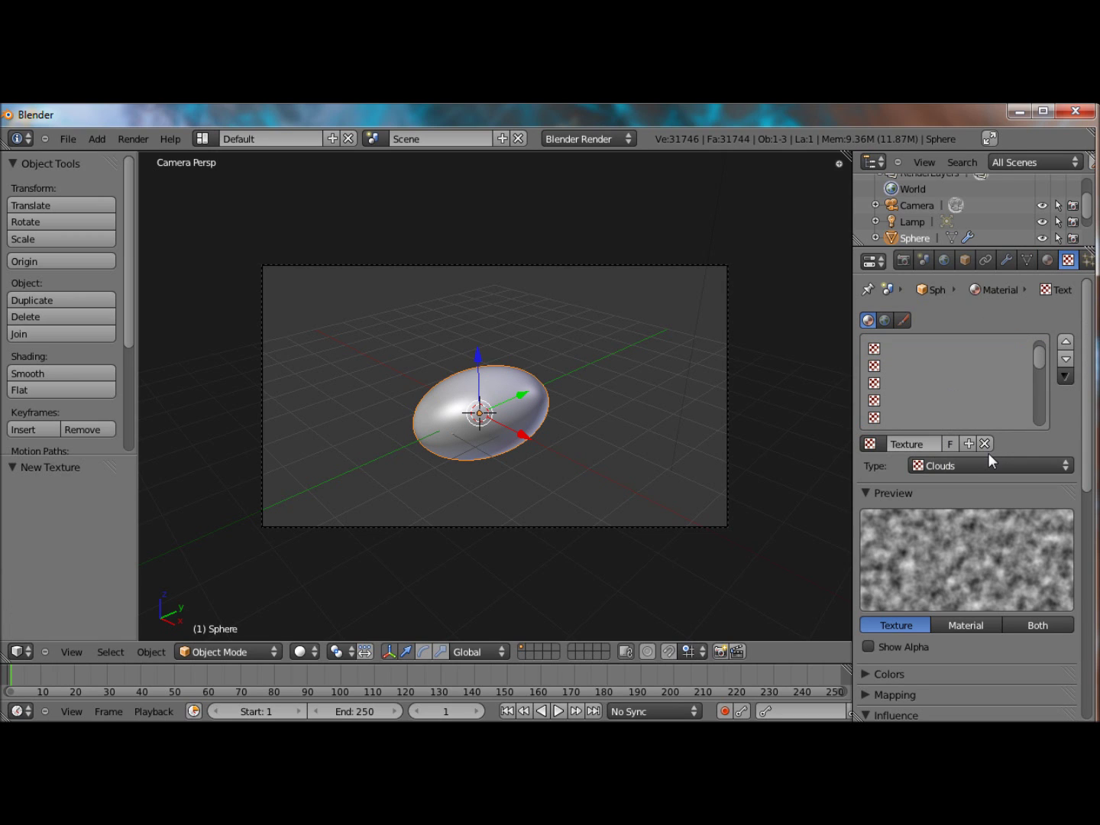
pyautogui.scroll(-5, 1003, 439)
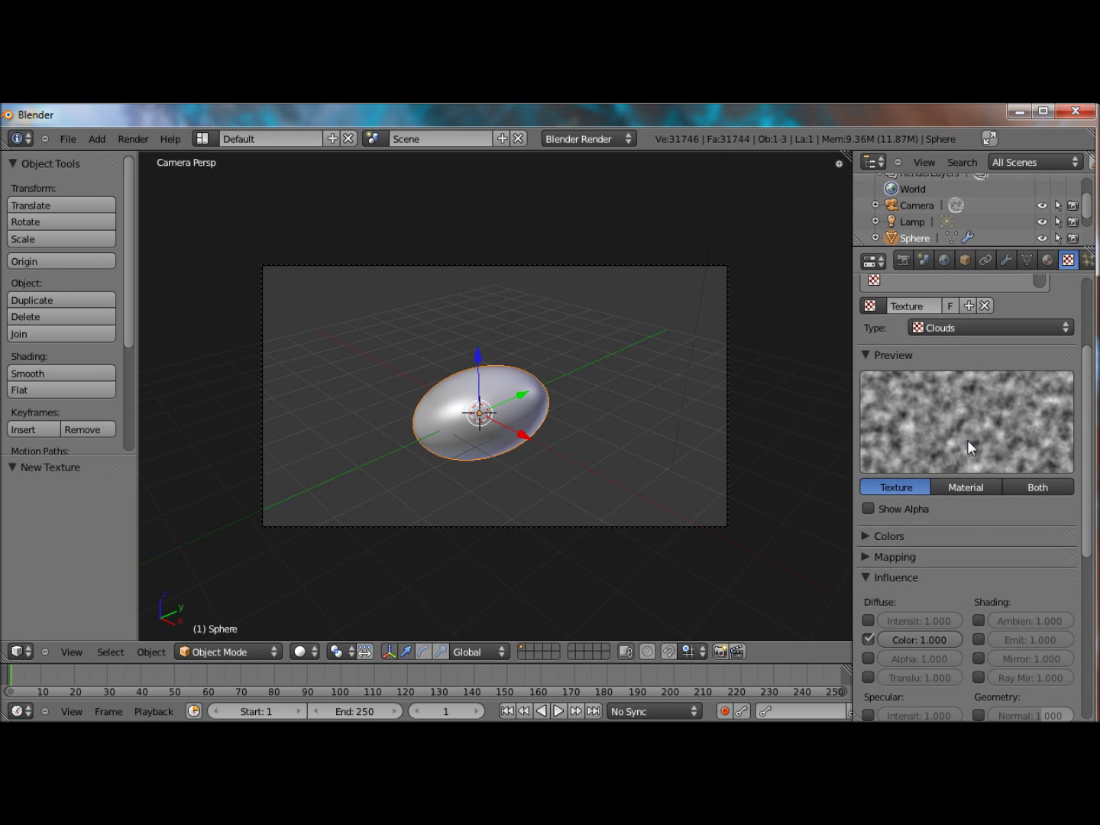
pyautogui.click(866, 576)
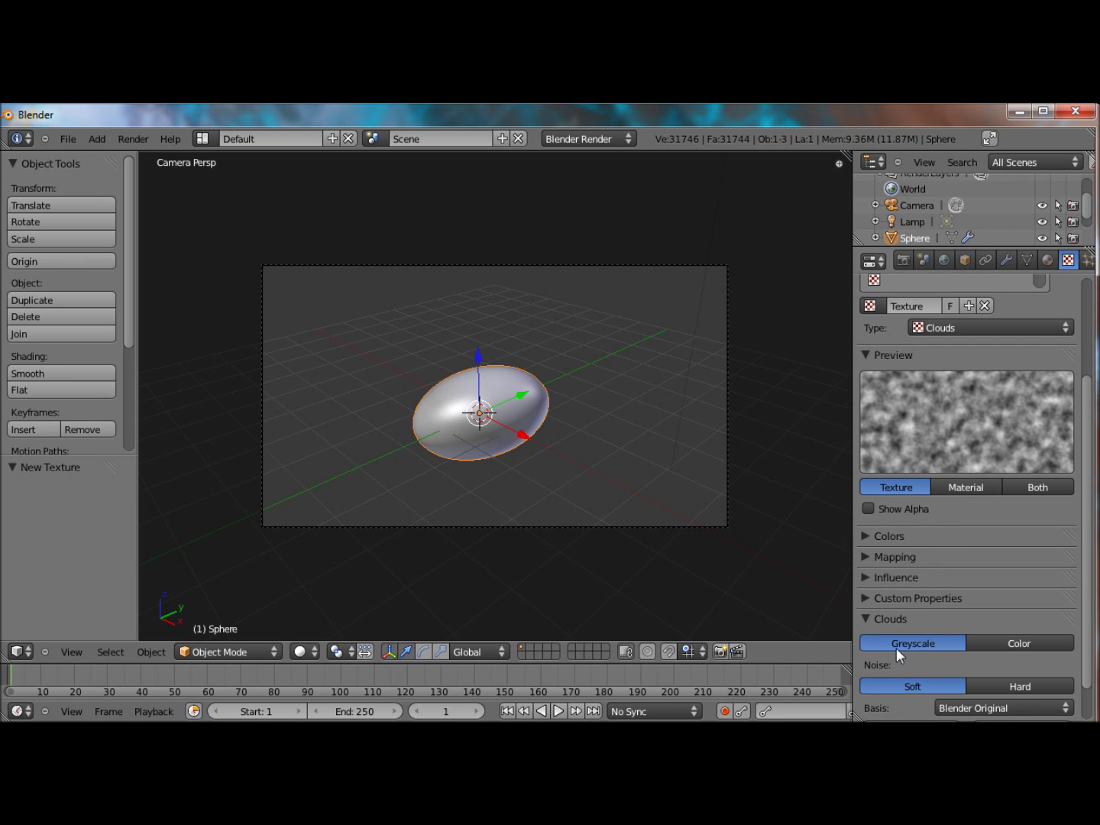
pyautogui.scroll(-2, 896, 647)
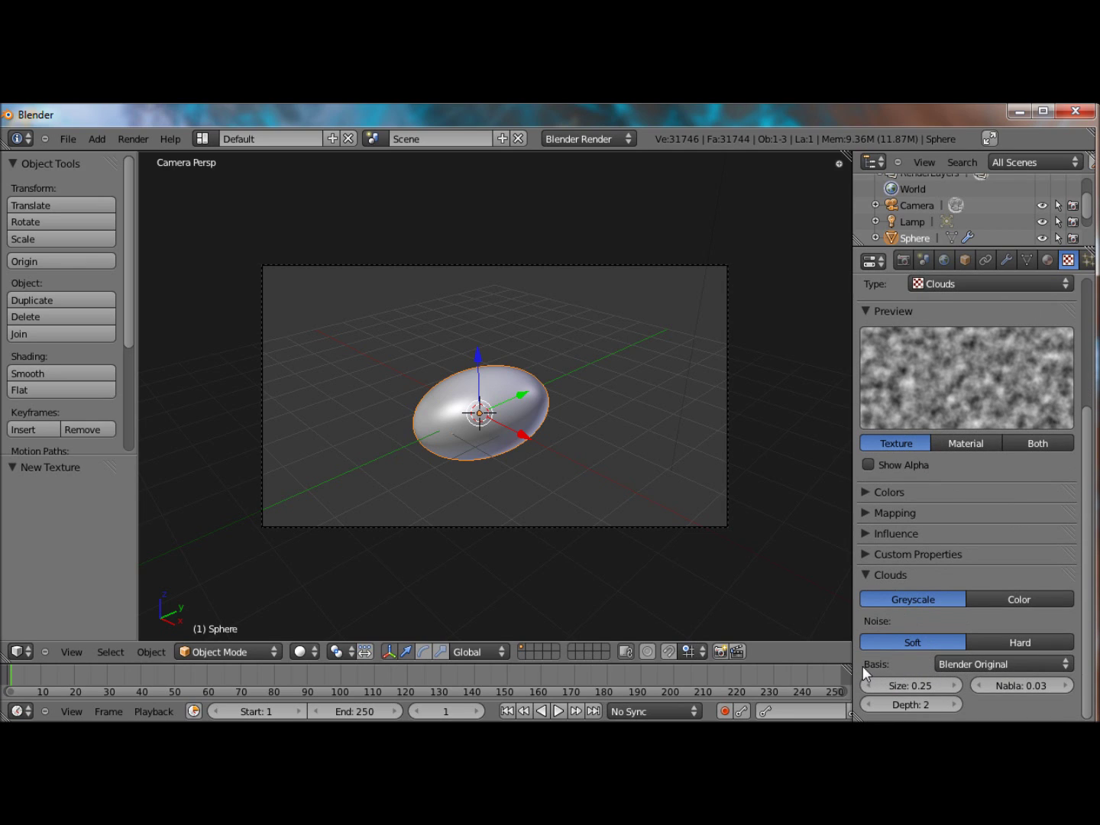
# Step: Change the Clouds texture's Basis from the default to Voronoi Crackle
pyautogui.click(951, 663)
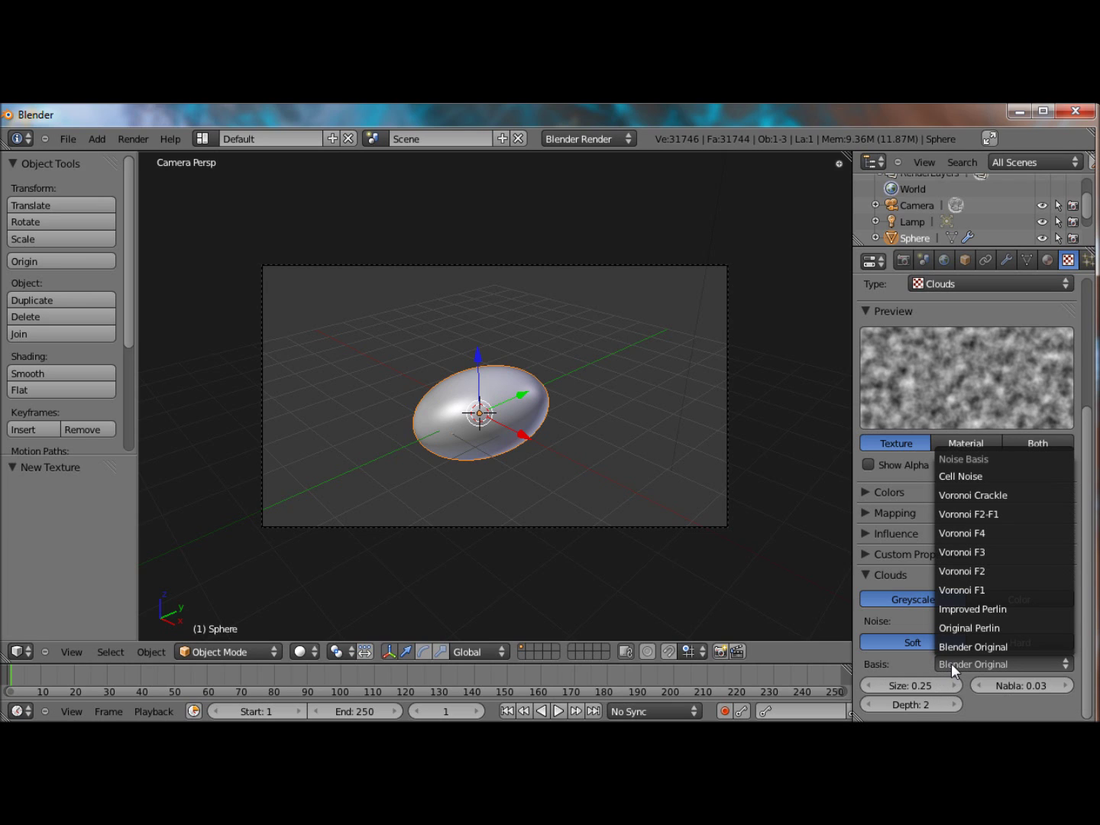
pyautogui.click(957, 498)
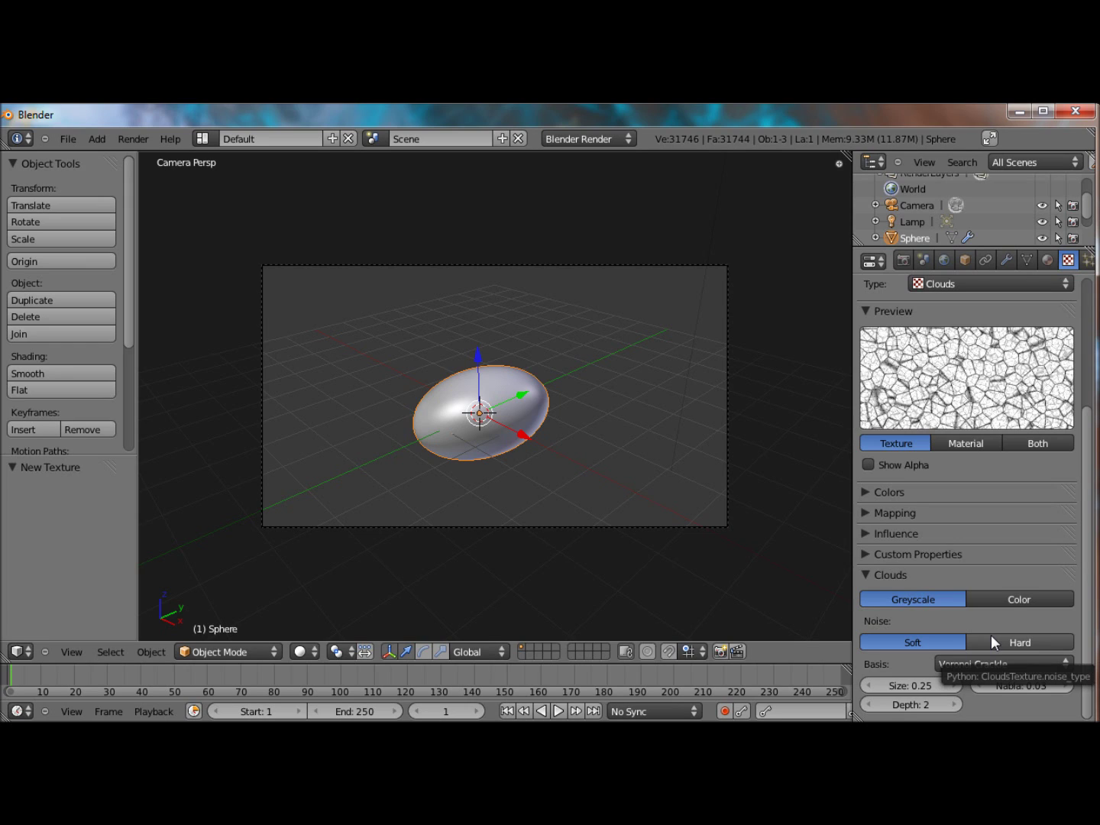
# Step: Preview the texture together with the material and expand its Influence panel
pyautogui.click(1030, 447)
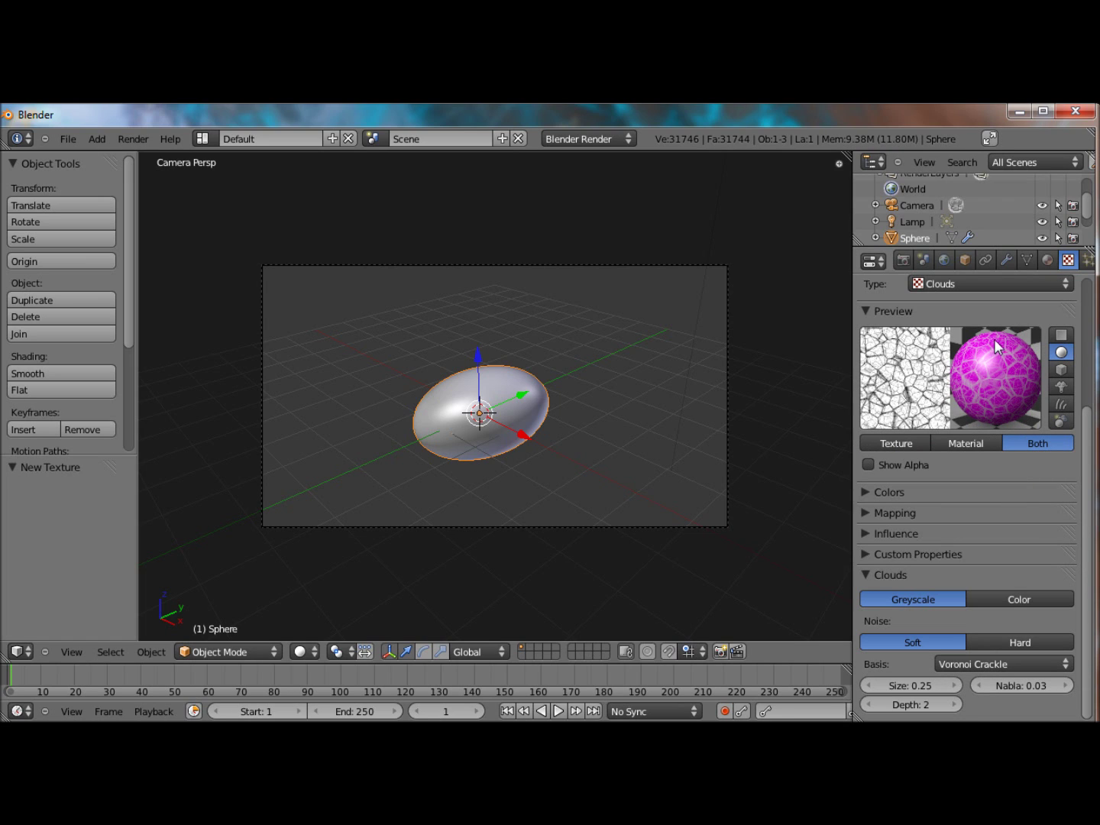
pyautogui.click(869, 534)
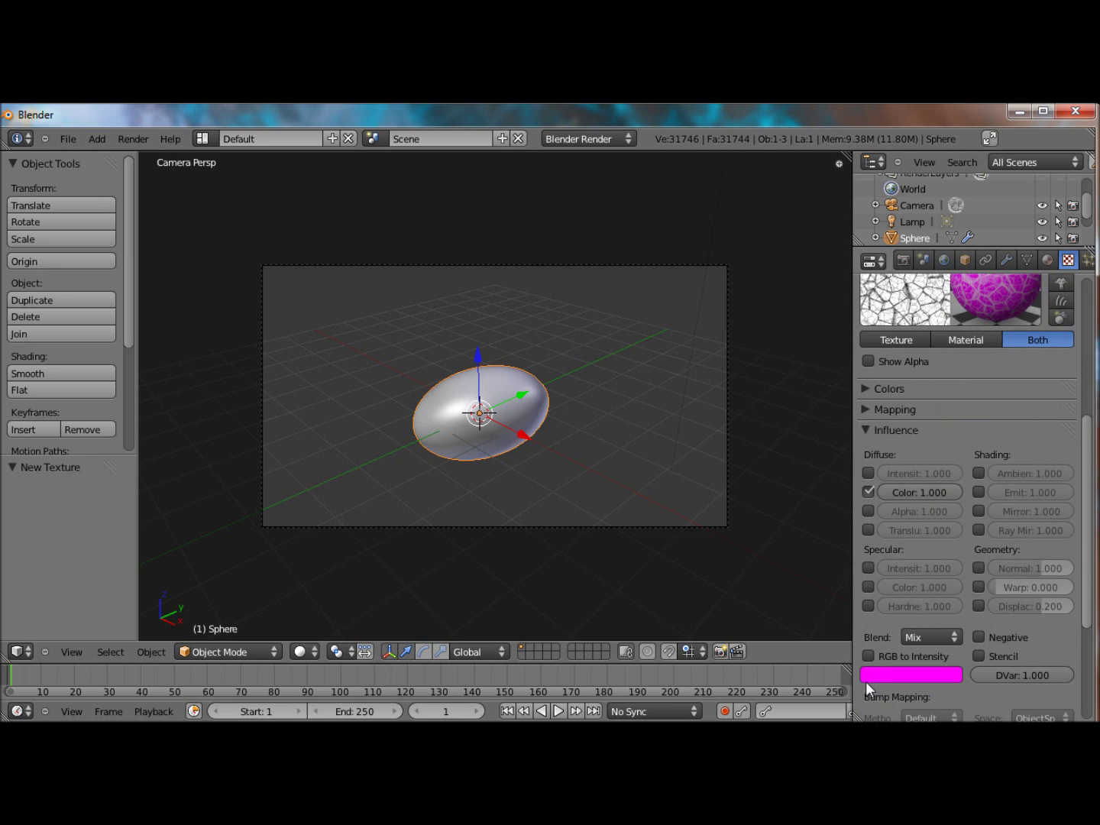
pyautogui.scroll(2, 922, 676)
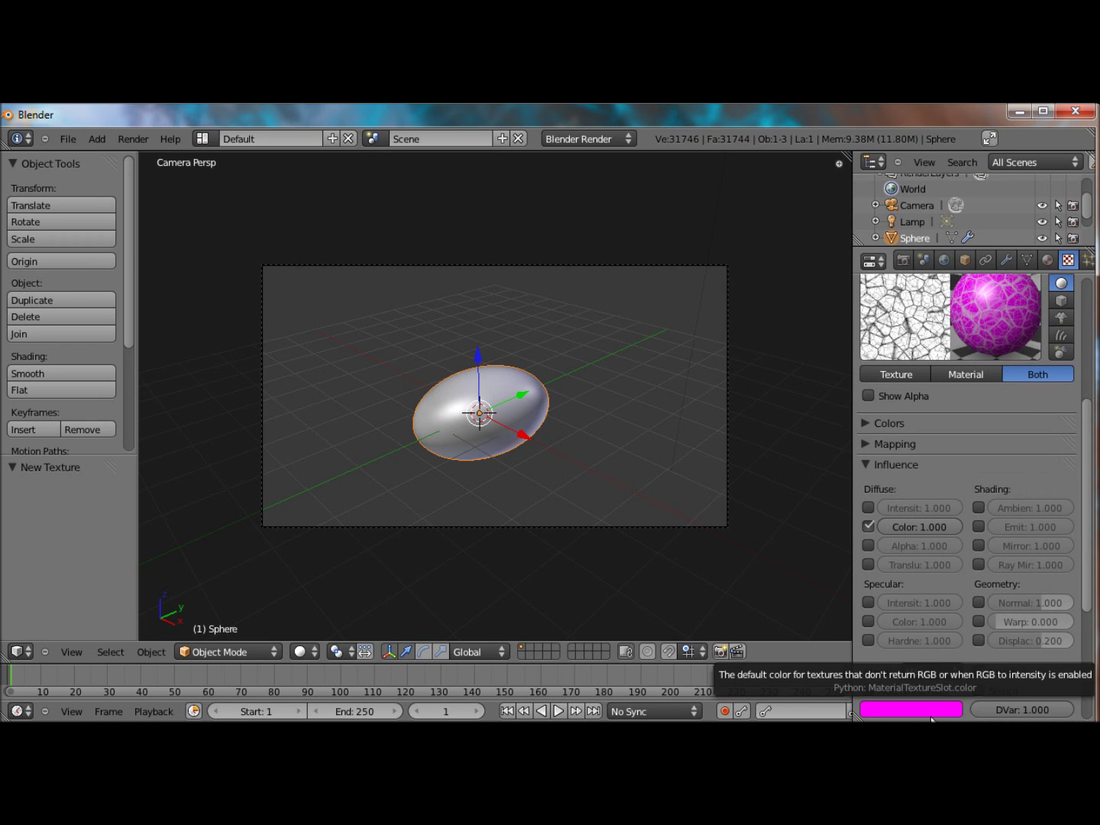
# Step: Set the Clouds texture colour to dark olive brown (R 0.306, G 0.319, B 0.125)
pyautogui.click(931, 714)
pyautogui.click(848, 546)
pyautogui.moveTo(849, 549)
pyautogui.mouseDown()
pyautogui.moveTo(852, 576)
pyautogui.moveTo(850, 565)
pyautogui.mouseUp()
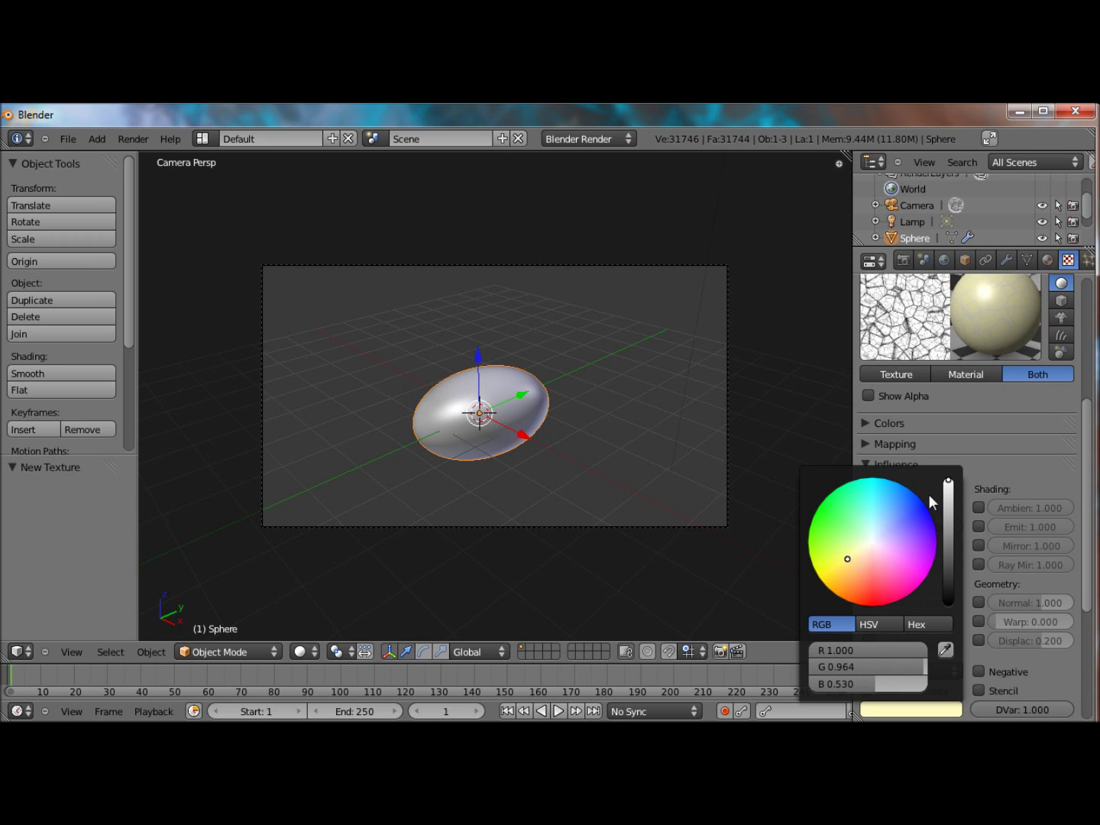
pyautogui.moveTo(952, 487); pyautogui.dragTo(951, 553)
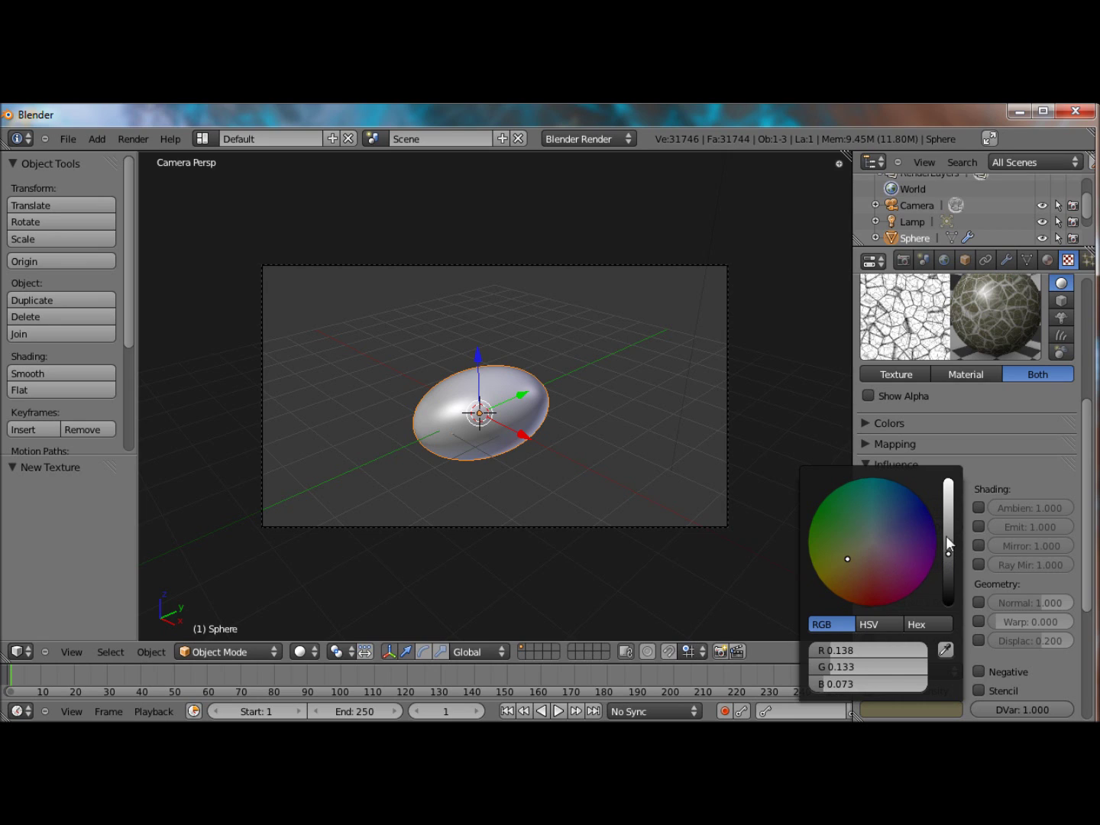
pyautogui.moveTo(950, 521); pyautogui.dragTo(950, 529)
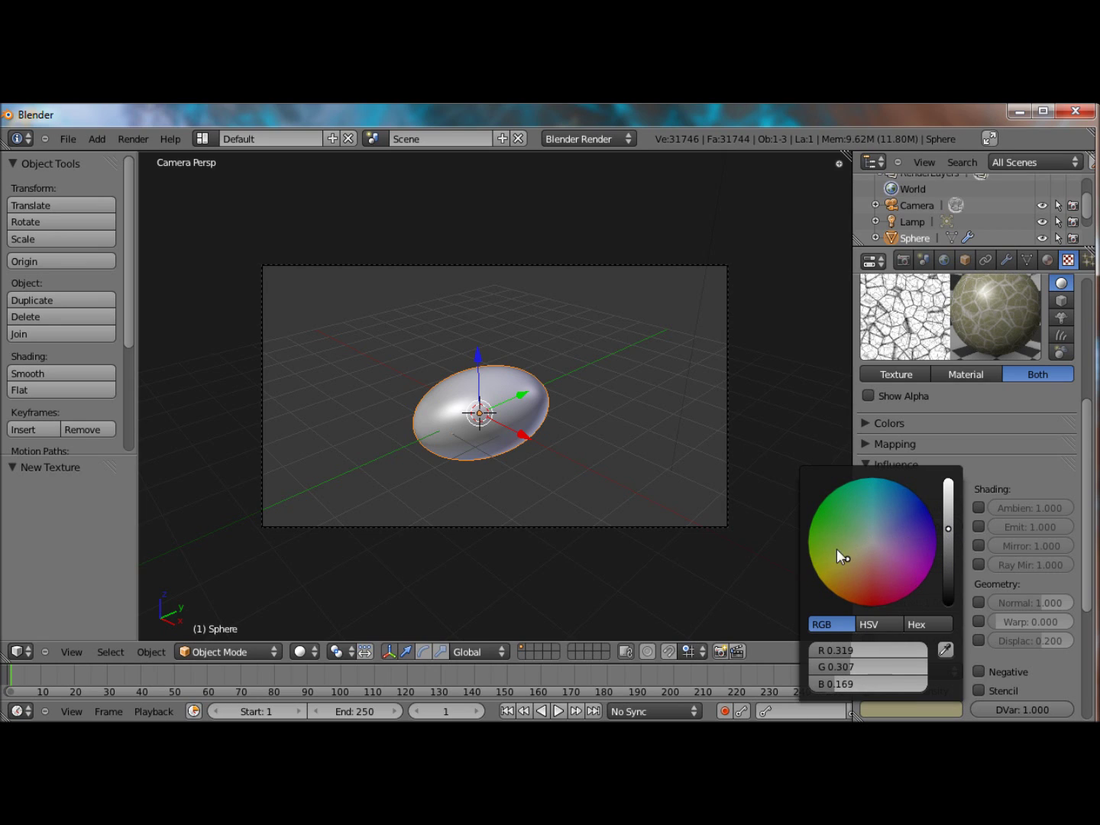
pyautogui.moveTo(836, 547)
pyautogui.mouseDown()
pyautogui.moveTo(843, 574)
pyautogui.moveTo(865, 564)
pyautogui.moveTo(836, 557)
pyautogui.mouseUp()
pyautogui.scroll(3, 1003, 454)
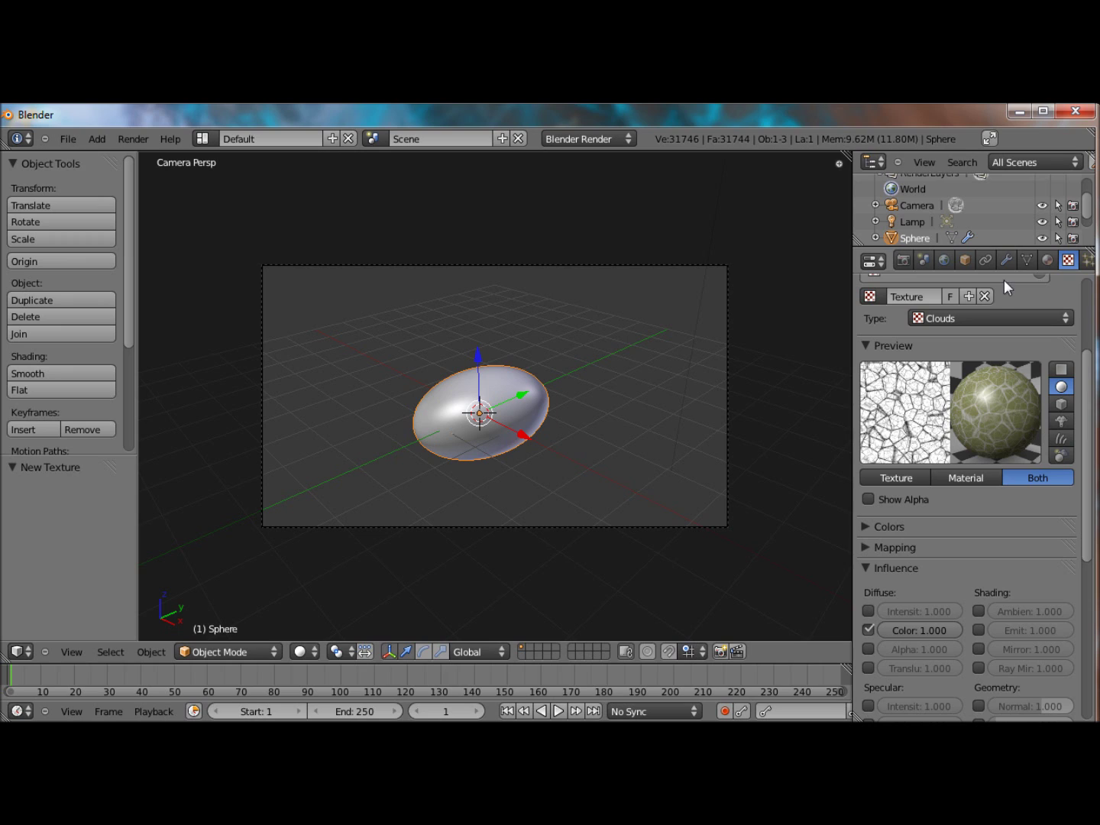
pyautogui.click(1045, 261)
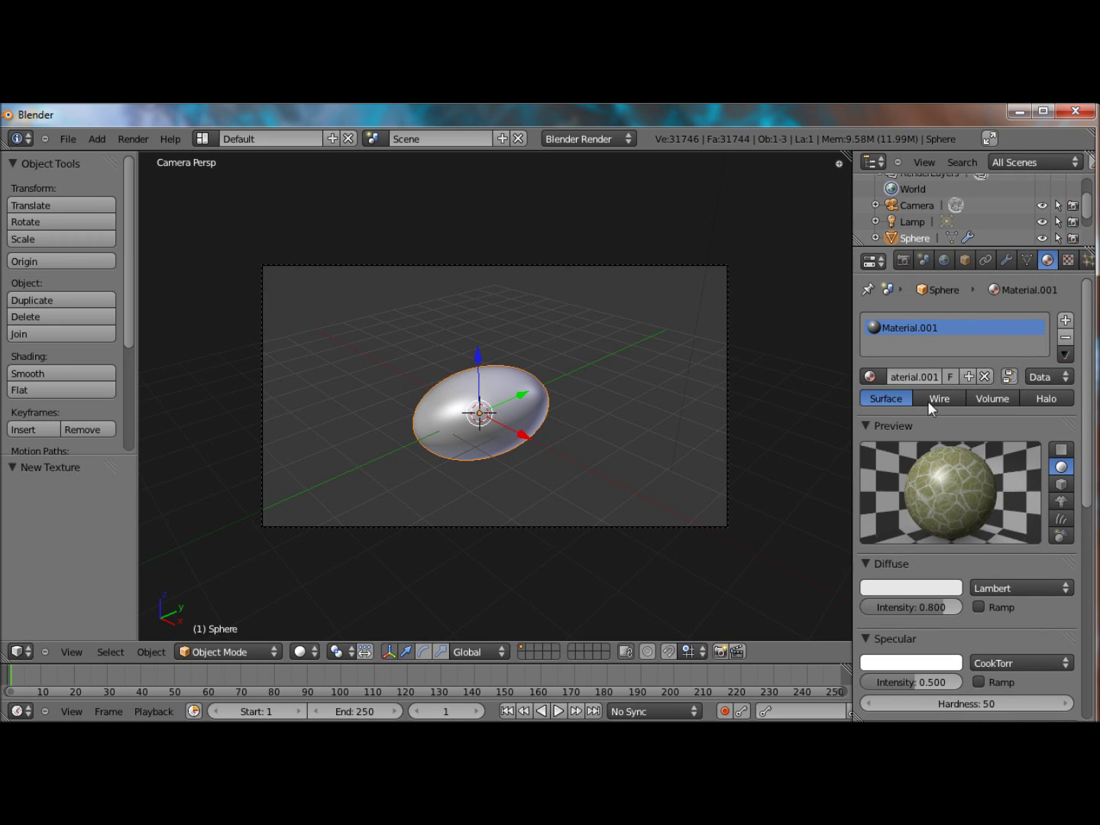
# Step: Give the material a tan diffuse colour and render the egg with F12
pyautogui.click(923, 584)
pyautogui.moveTo(854, 423); pyautogui.dragTo(848, 448)
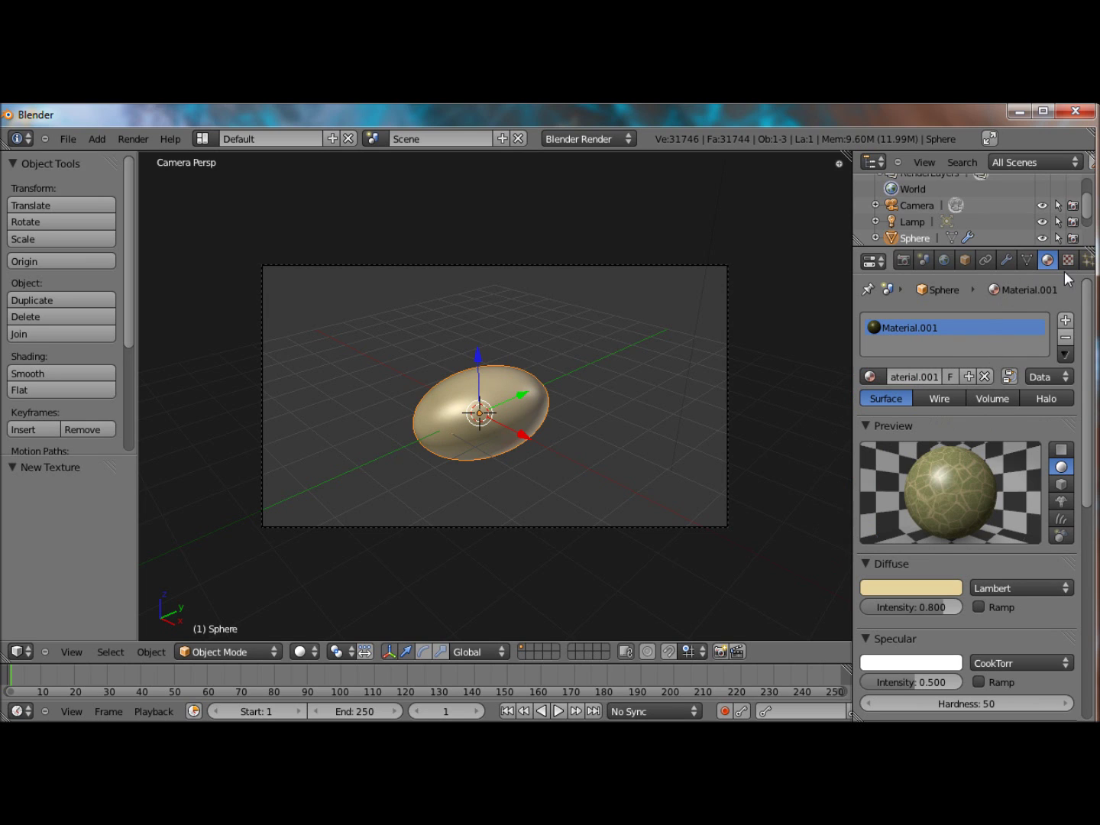
pyautogui.click(1067, 260)
pyautogui.scroll(-5, 984, 491)
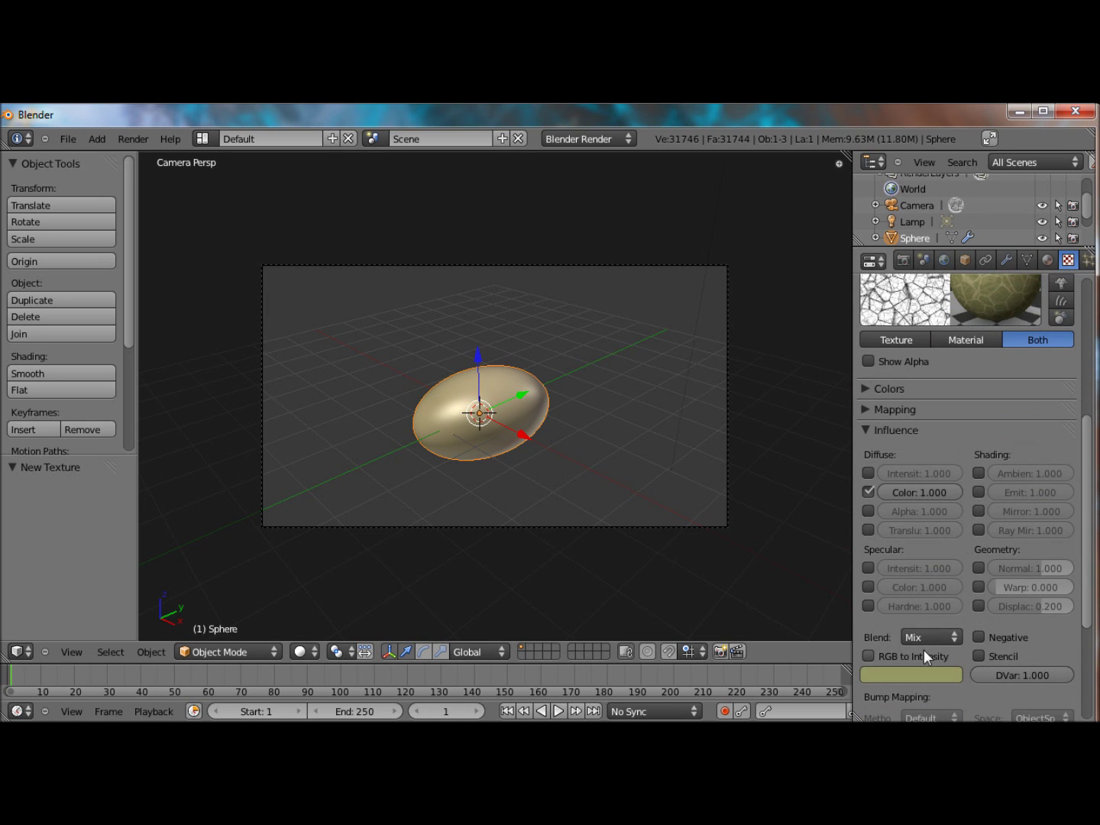
pyautogui.scroll(6, 924, 649)
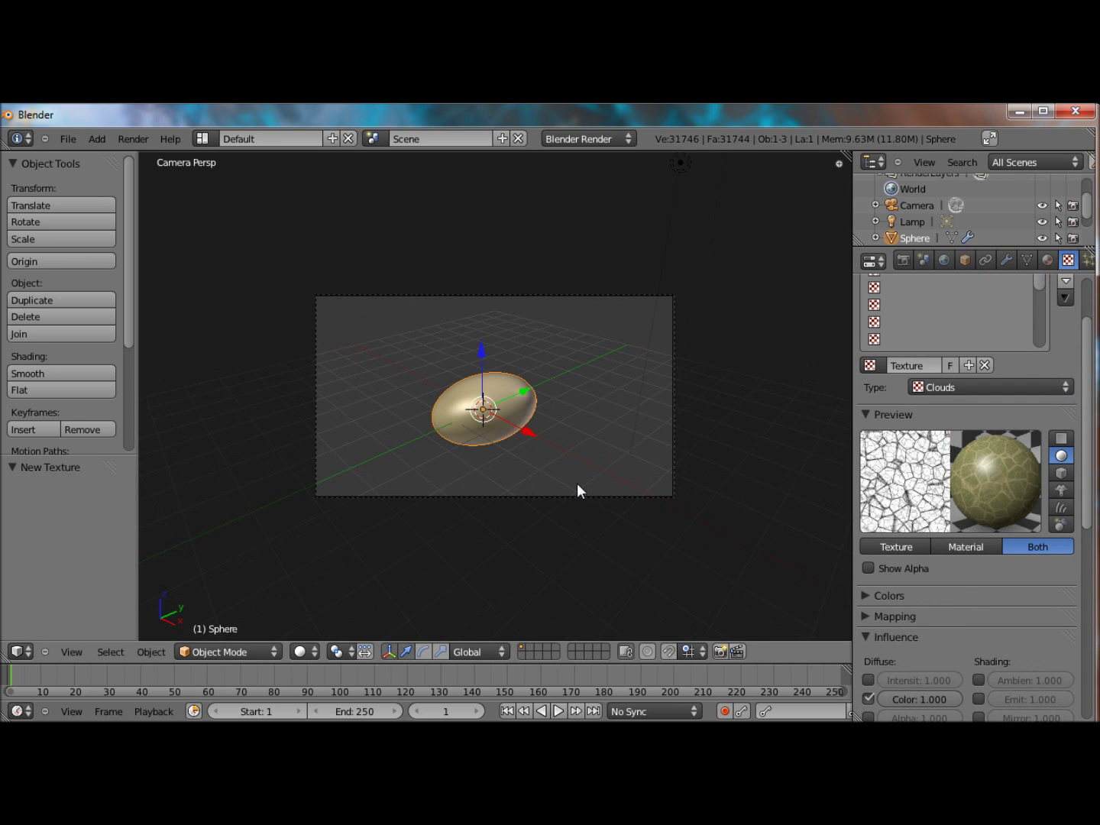
pyautogui.scroll(1, 577, 486)
pyautogui.press('F12')
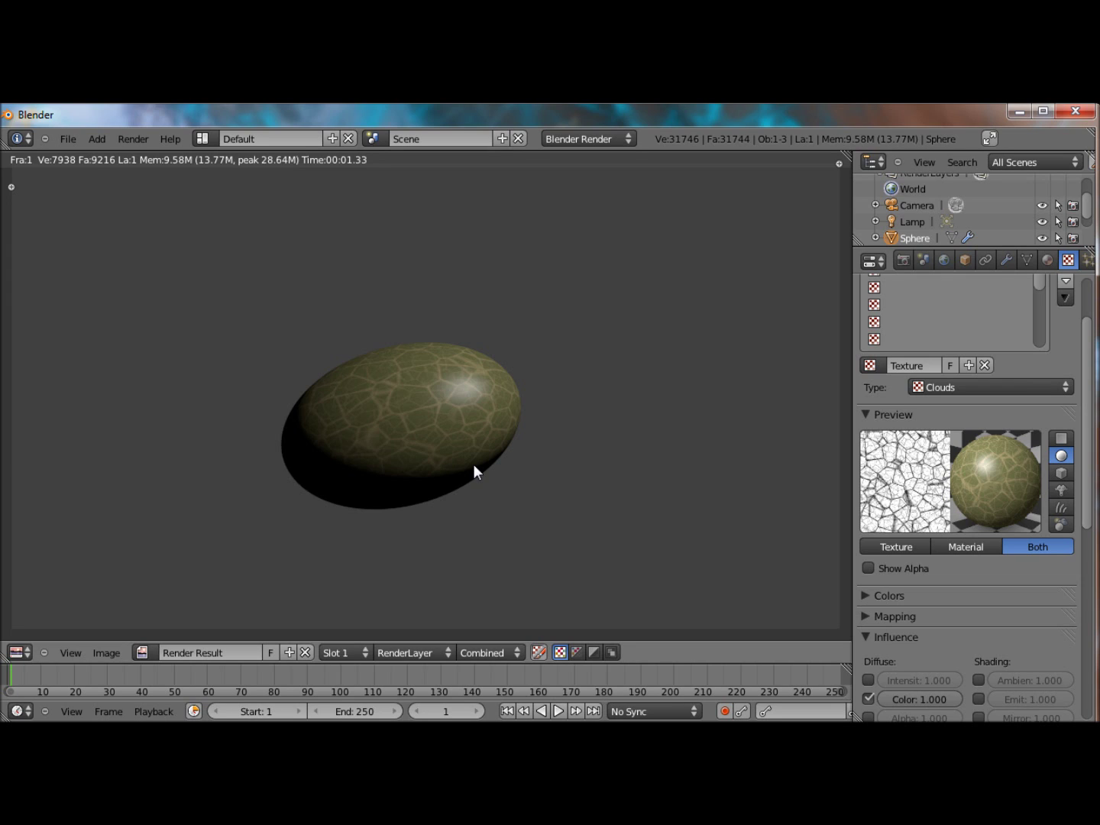
# Step: Add a new texture in the second slot affecting Geometry Normal instead of Diffuse Color
pyautogui.scroll(3, 943, 409)
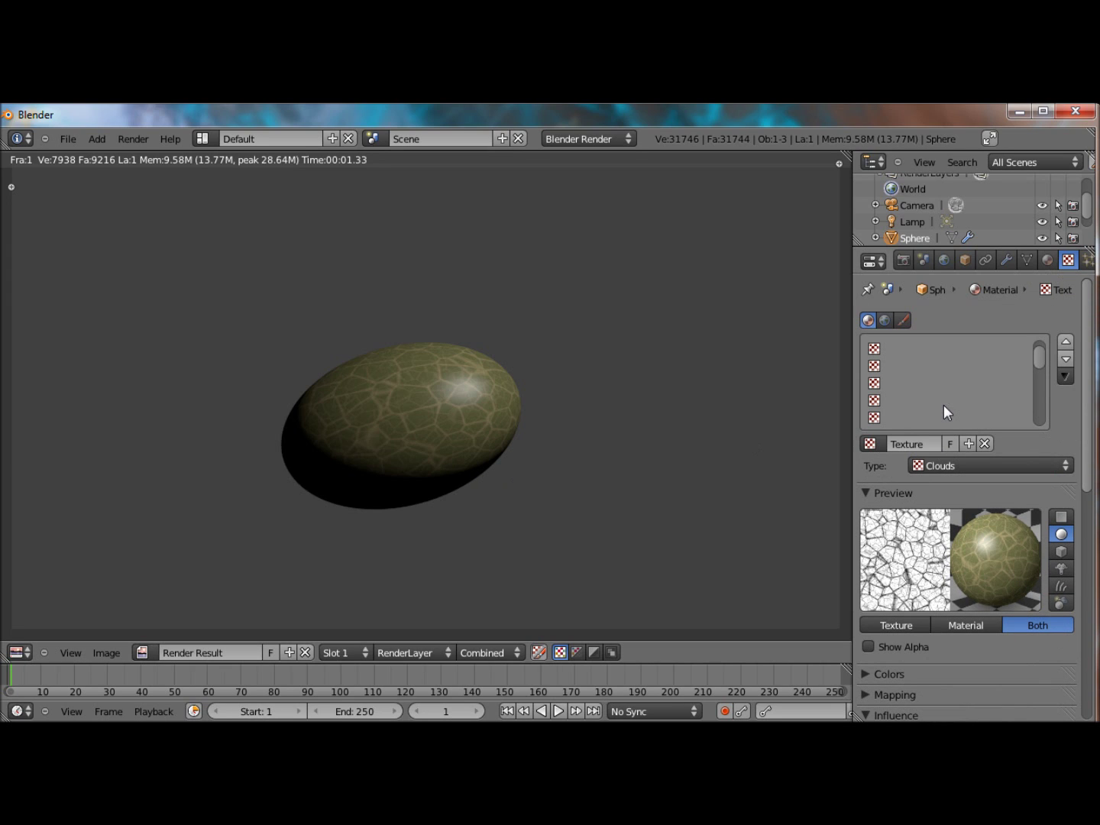
pyautogui.click(901, 368)
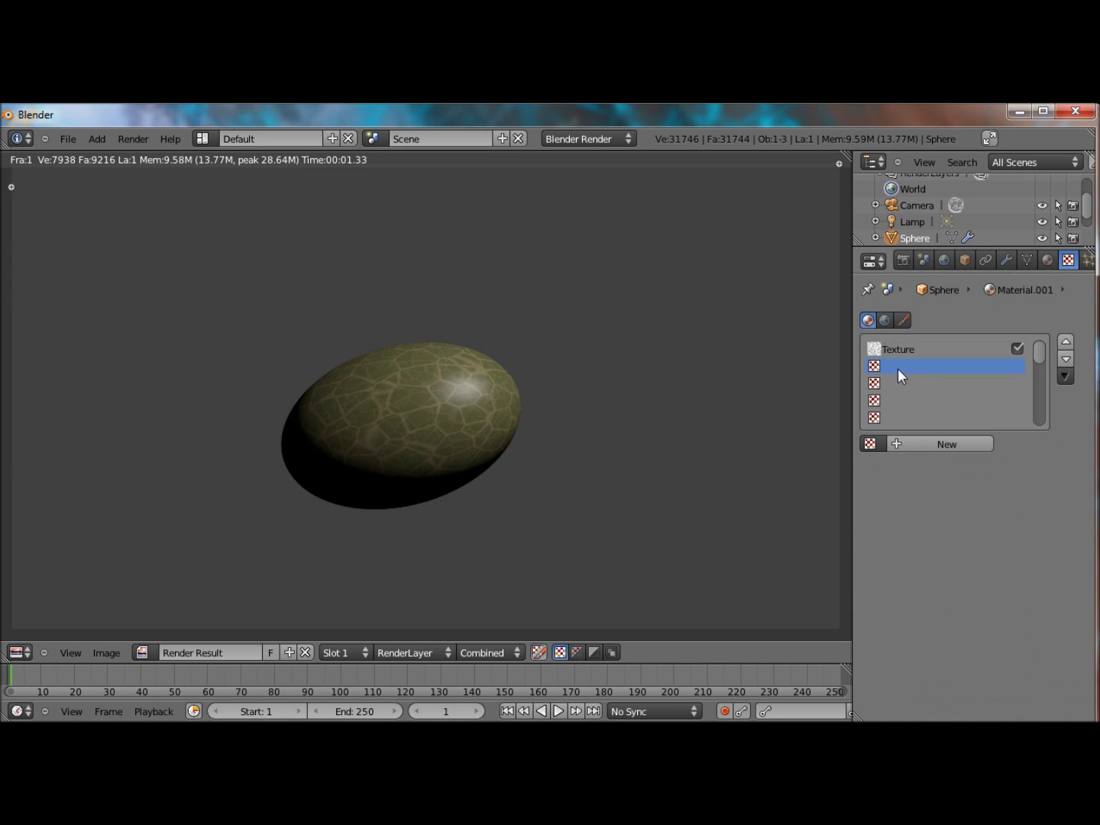
pyautogui.click(911, 447)
pyautogui.scroll(-5, 943, 420)
pyautogui.scroll(-8, 943, 420)
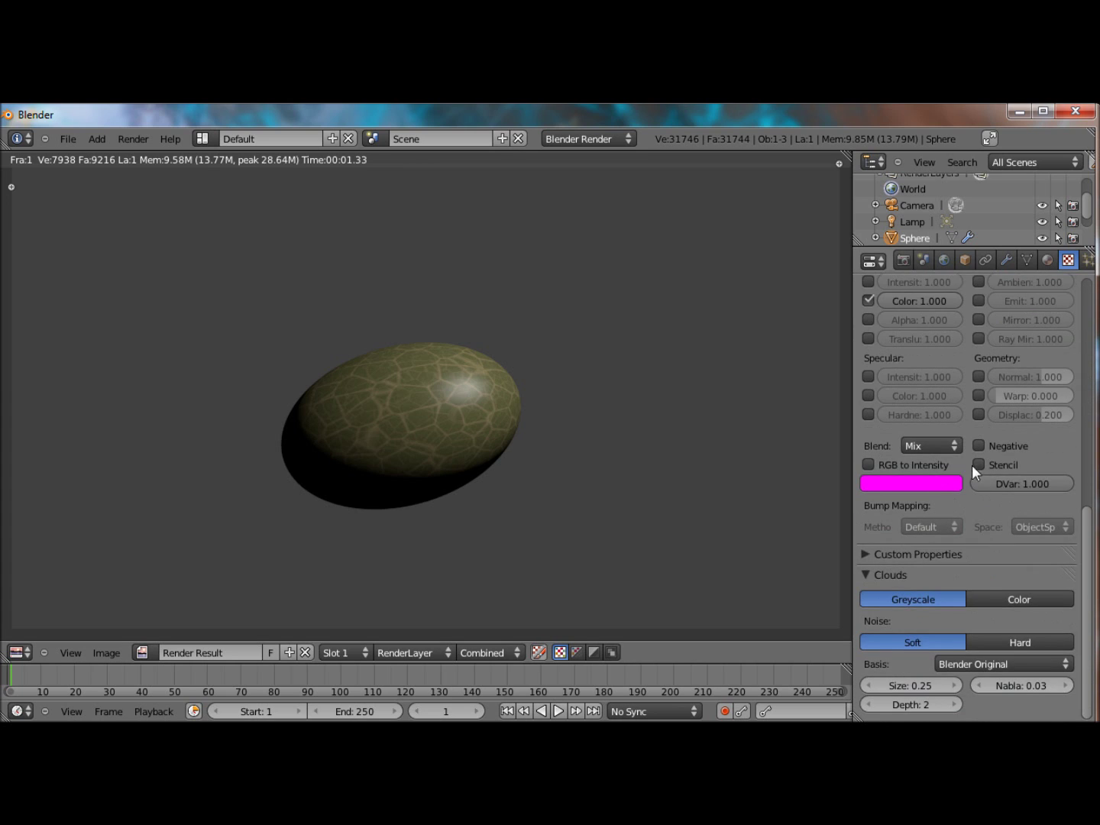
pyautogui.scroll(1, 973, 471)
pyautogui.click(874, 336)
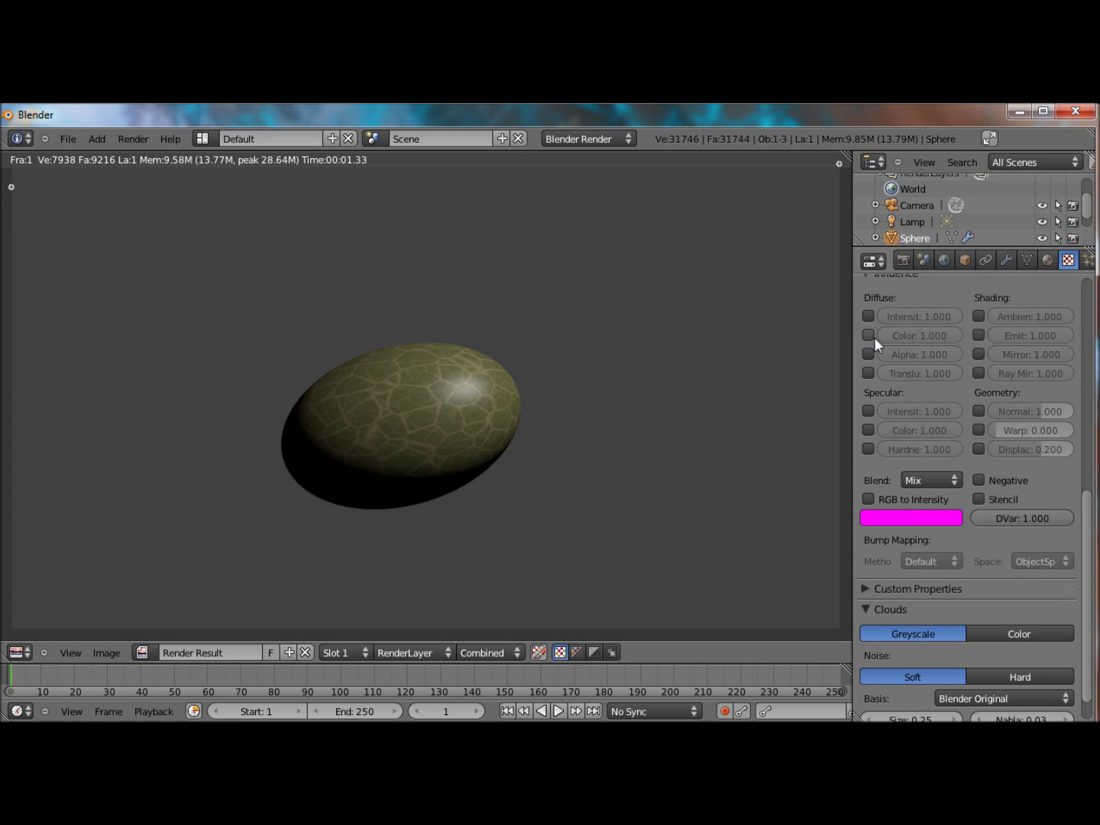
pyautogui.click(980, 411)
# Step: Set the second texture's noise basis to Voronoi Crackle
pyautogui.scroll(-1, 983, 409)
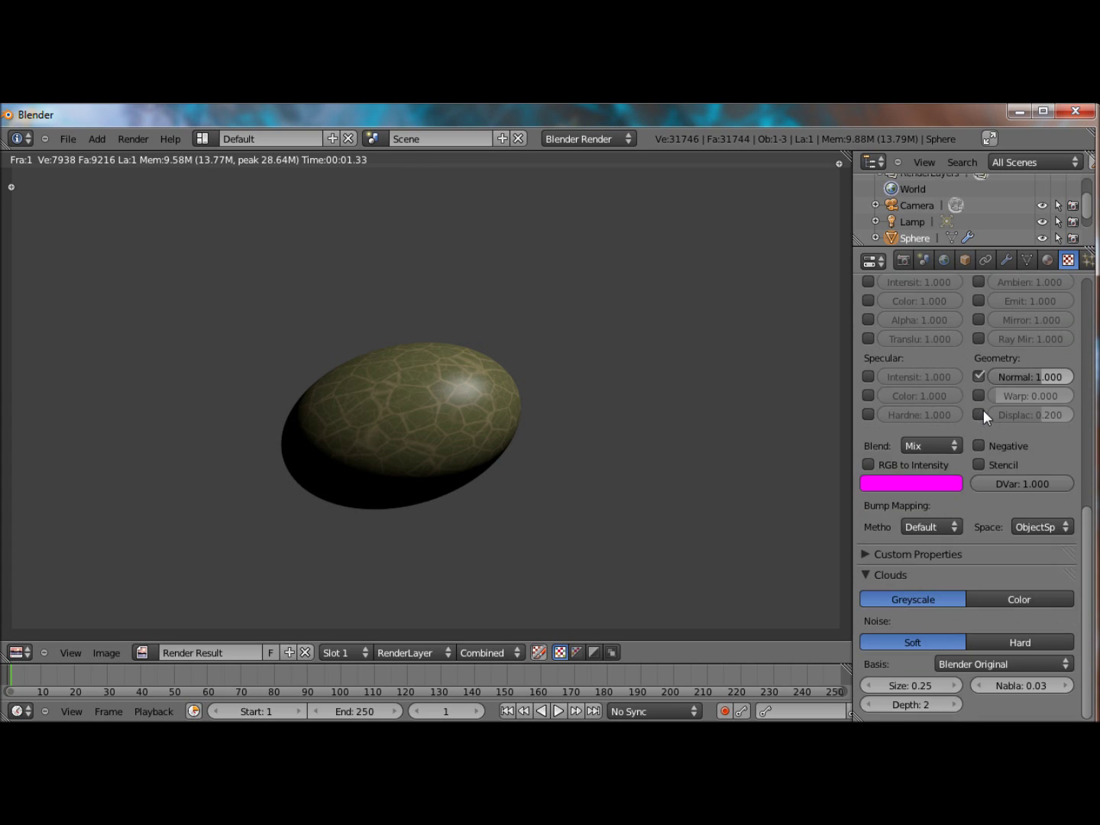
pyautogui.click(993, 663)
pyautogui.click(986, 497)
pyautogui.scroll(10, 986, 496)
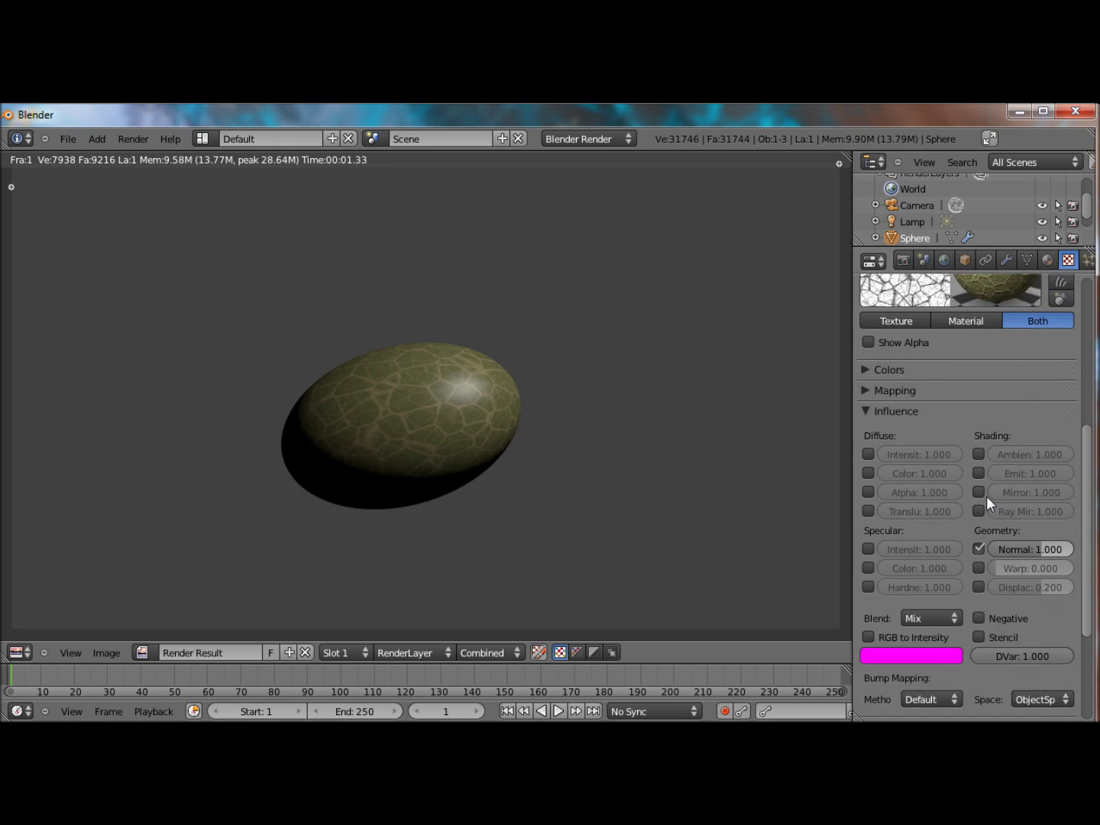
pyautogui.scroll(1, 1000, 457)
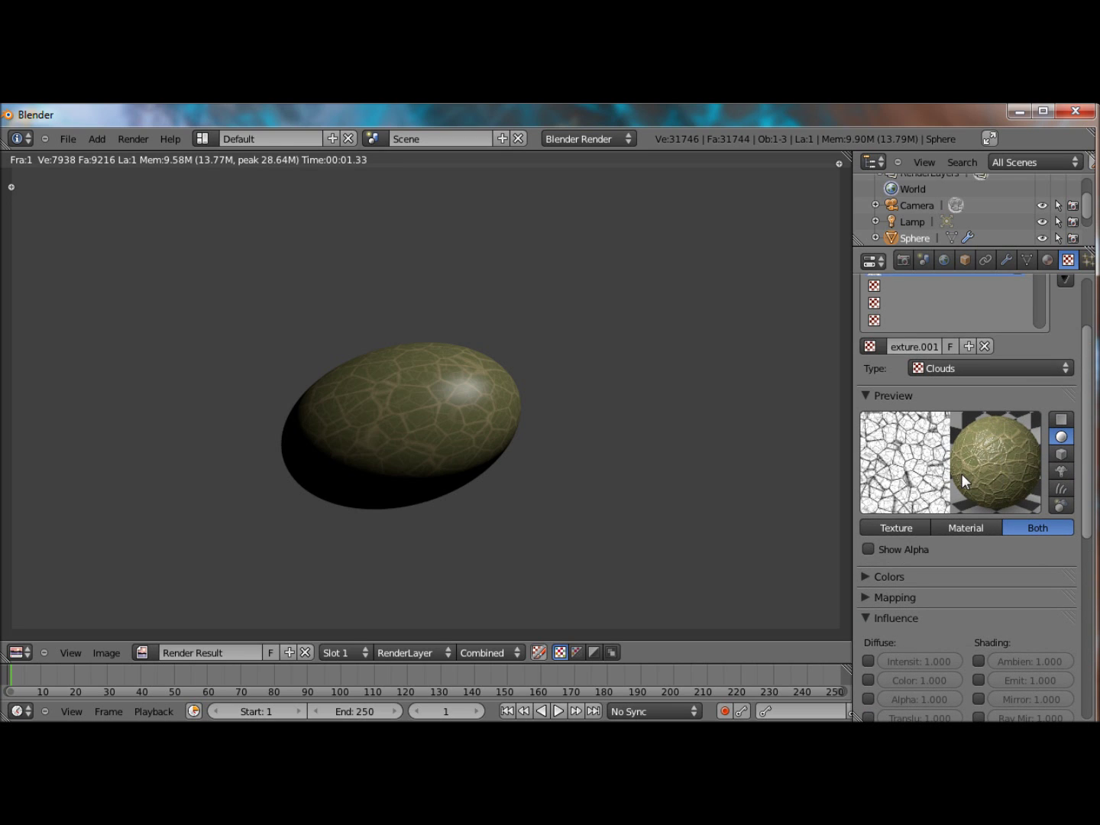
pyautogui.scroll(-6, 990, 559)
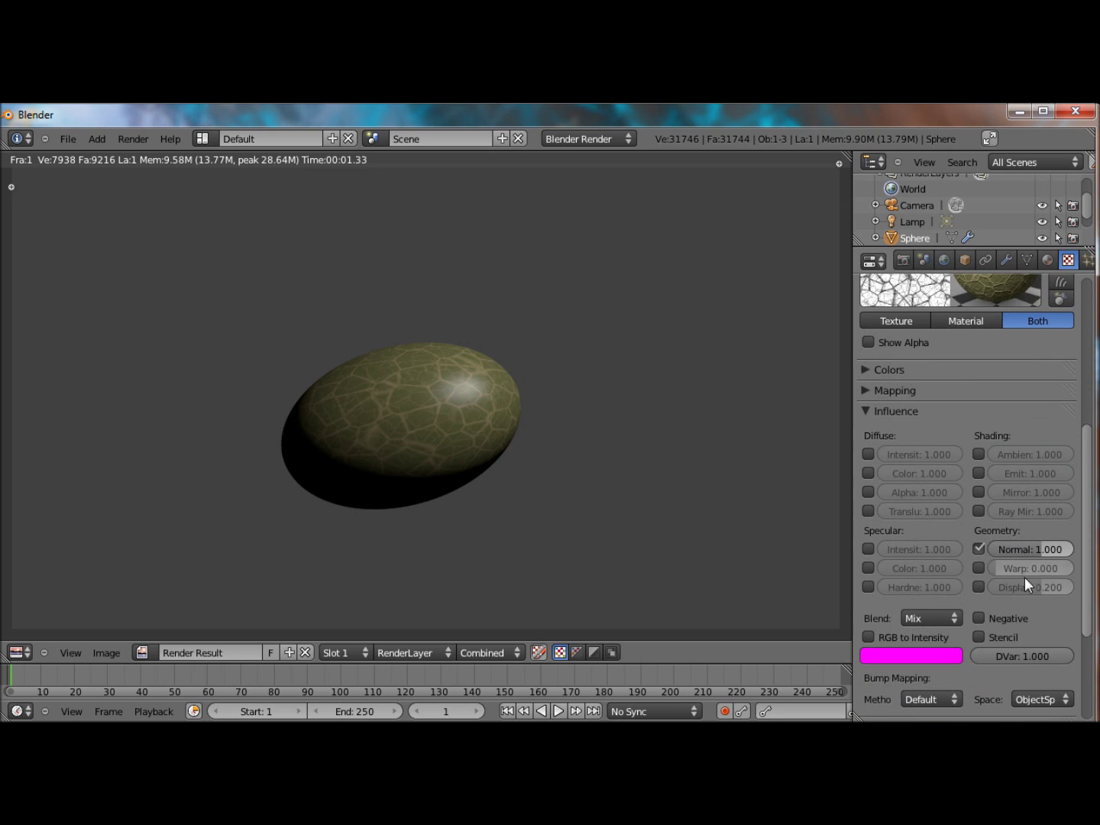
pyautogui.scroll(4, 1038, 550)
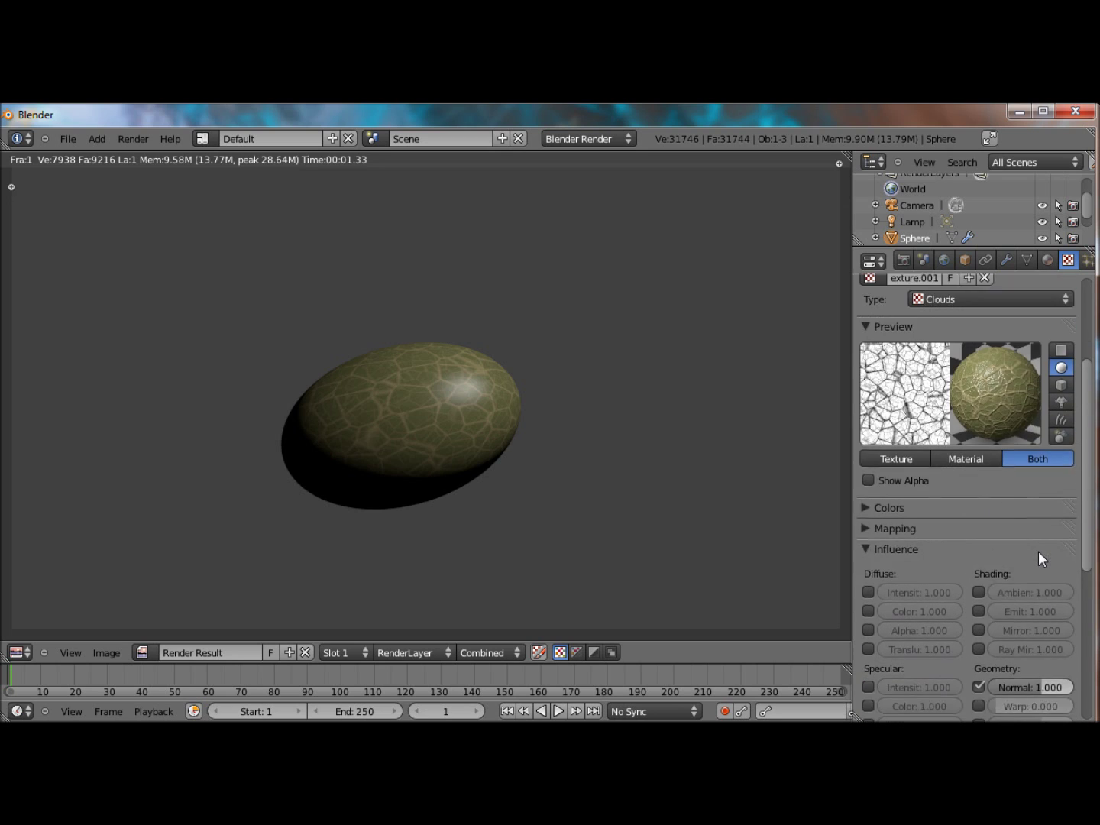
pyautogui.scroll(-3, 1038, 551)
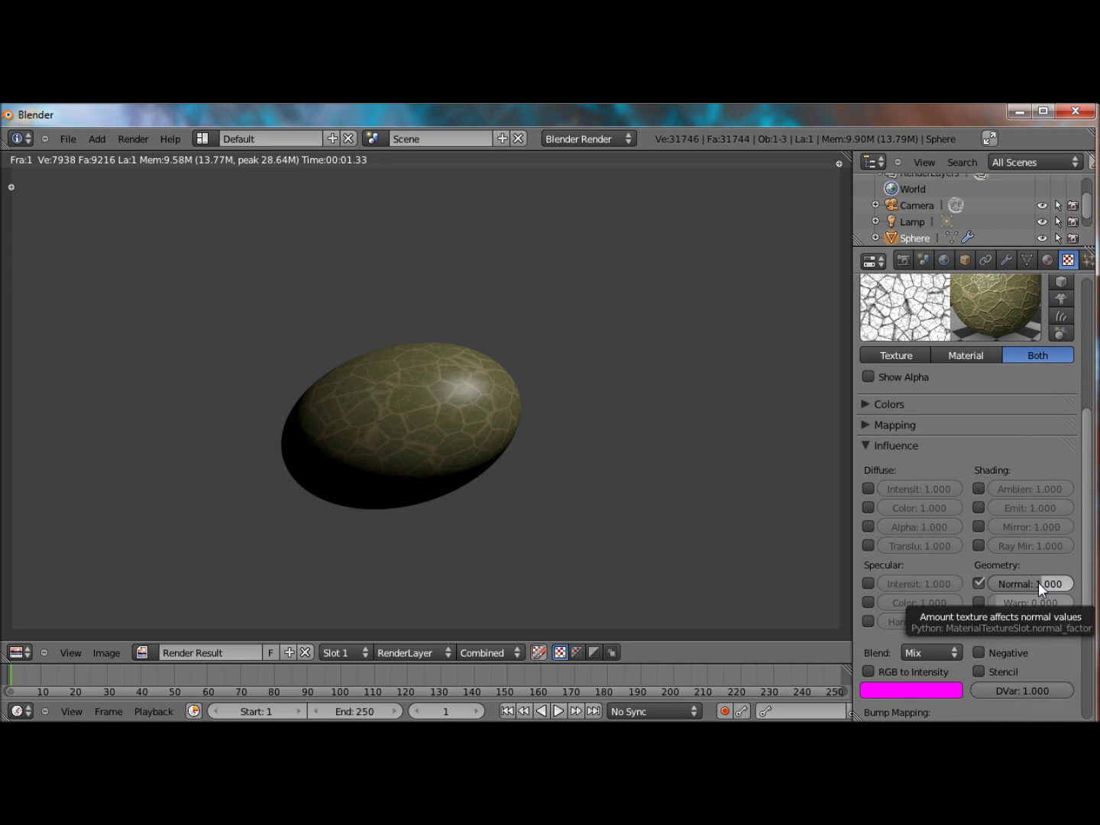
# Step: Set the second texture's Normal influence to -1 and render the egg
pyautogui.click(1038, 582)
pyautogui.write('-1')
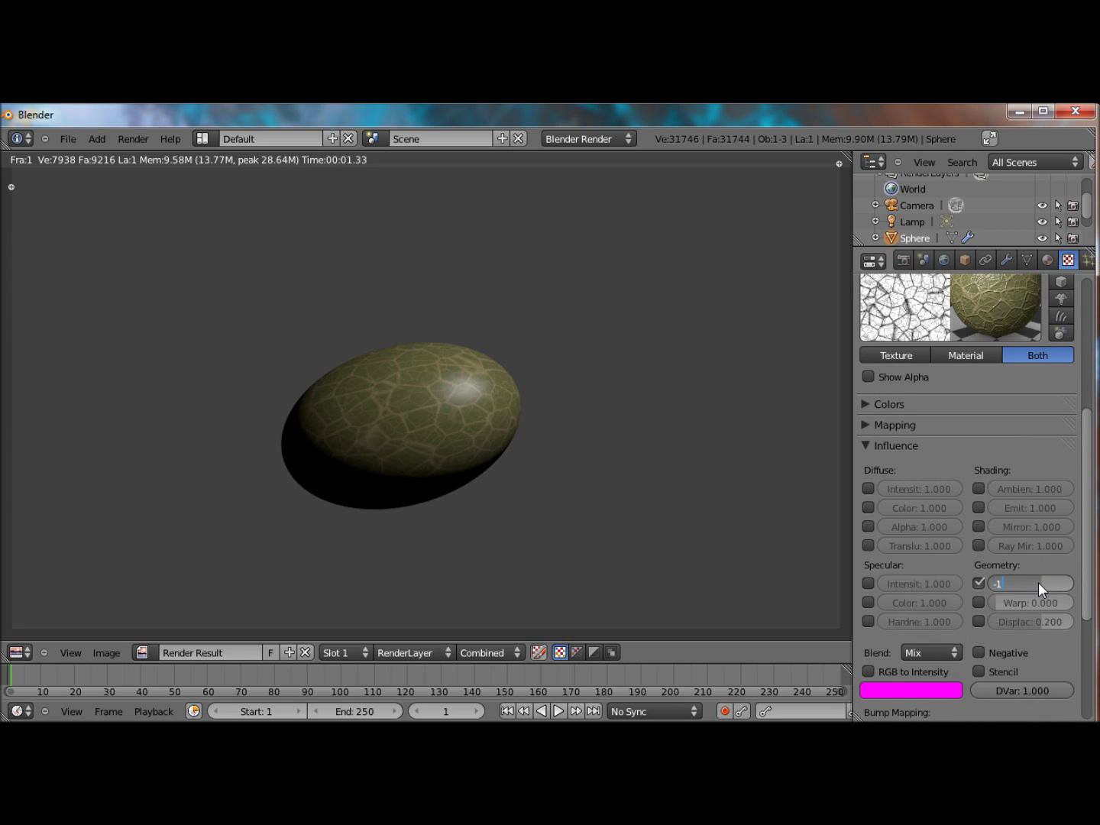
pyautogui.press('Return')
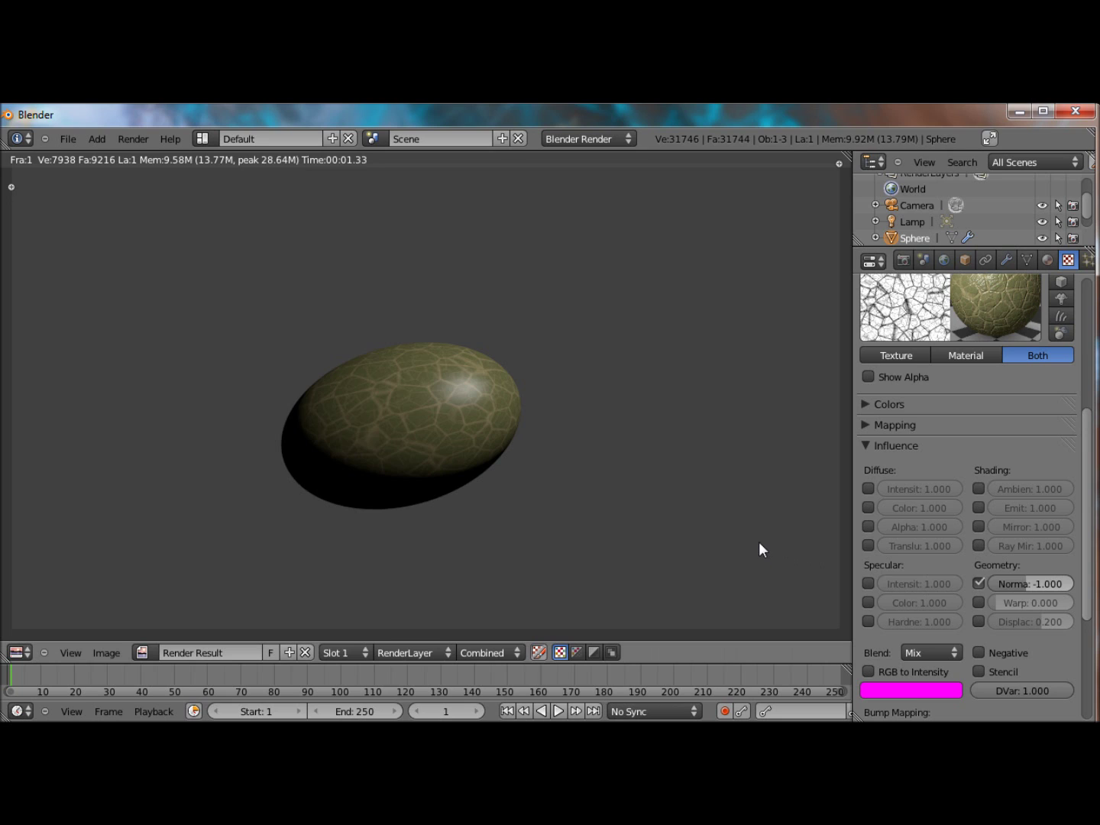
pyautogui.press('F12')
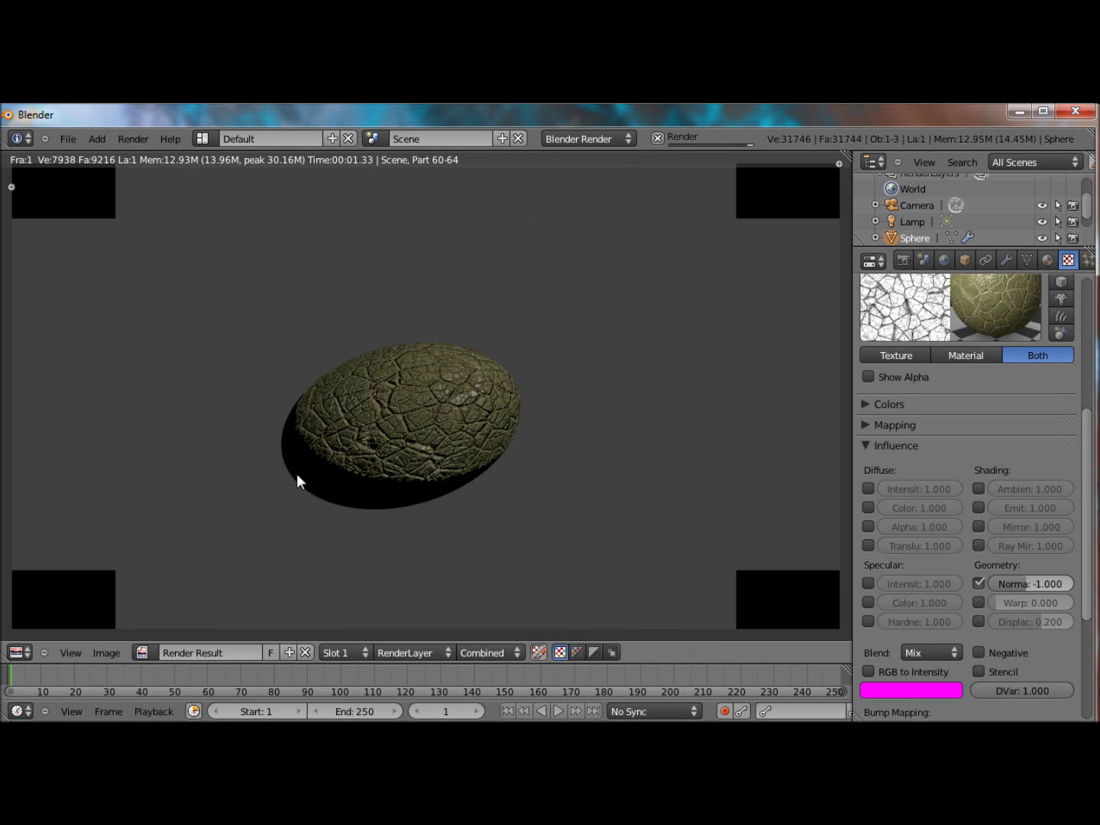
# Step: Lower the Normal influence to -0.1 and re-render for a subtler bump
pyautogui.click(1031, 581)
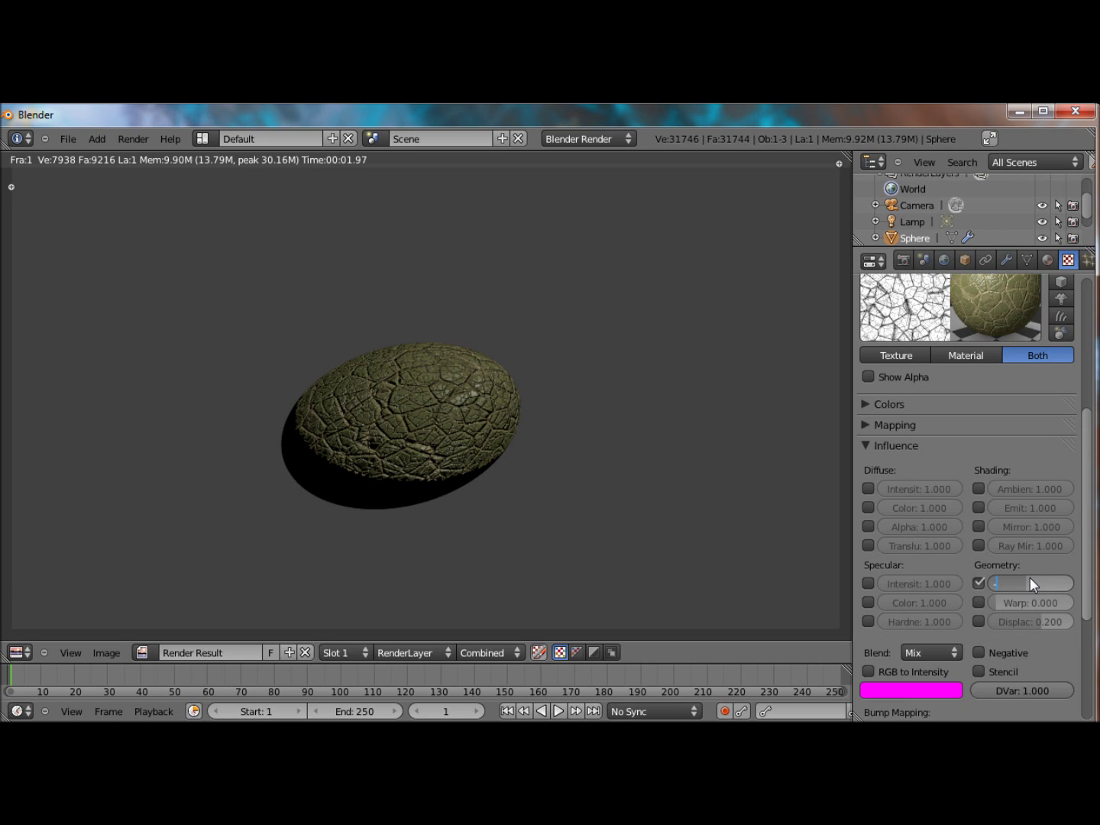
pyautogui.write('-0.1')
pyautogui.press('Return')
pyautogui.press('F12')
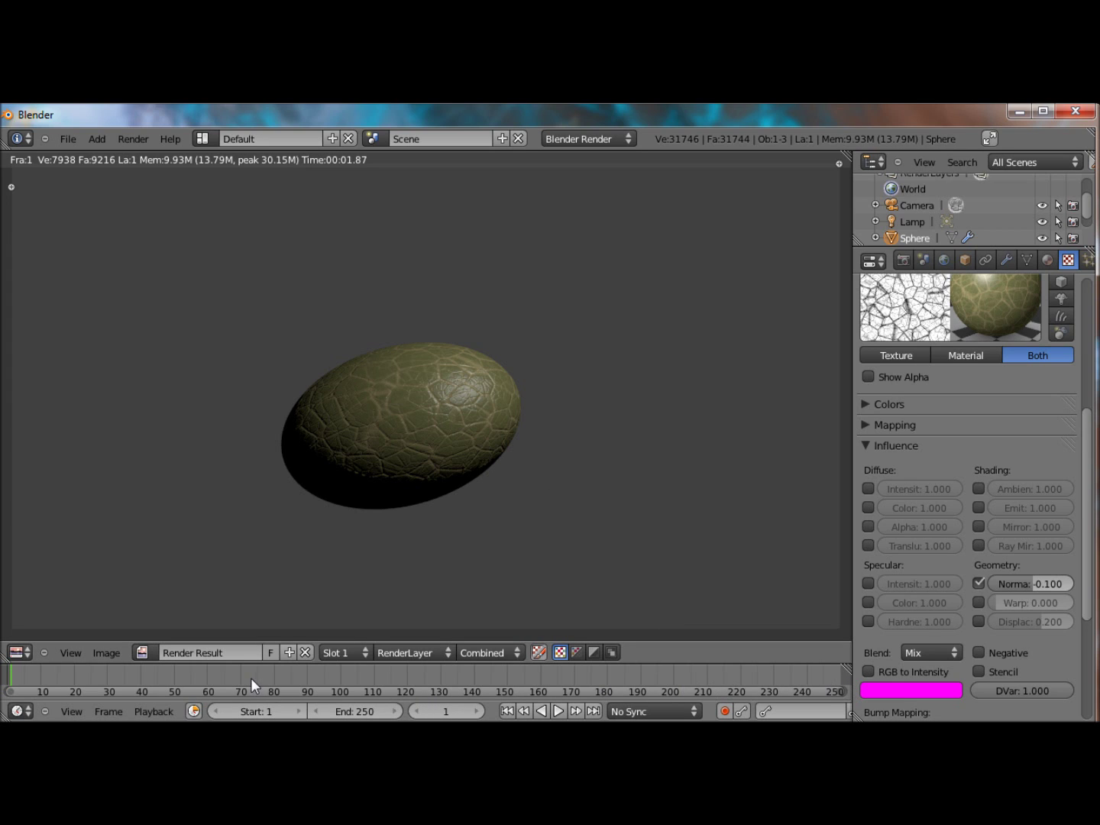
# Step: Move the timeline to frame 94 and show the system tray's hidden icons
pyautogui.moveTo(251, 677)
pyautogui.mouseDown()
pyautogui.moveTo(376, 684)
pyautogui.moveTo(320, 683)
pyautogui.mouseUp()
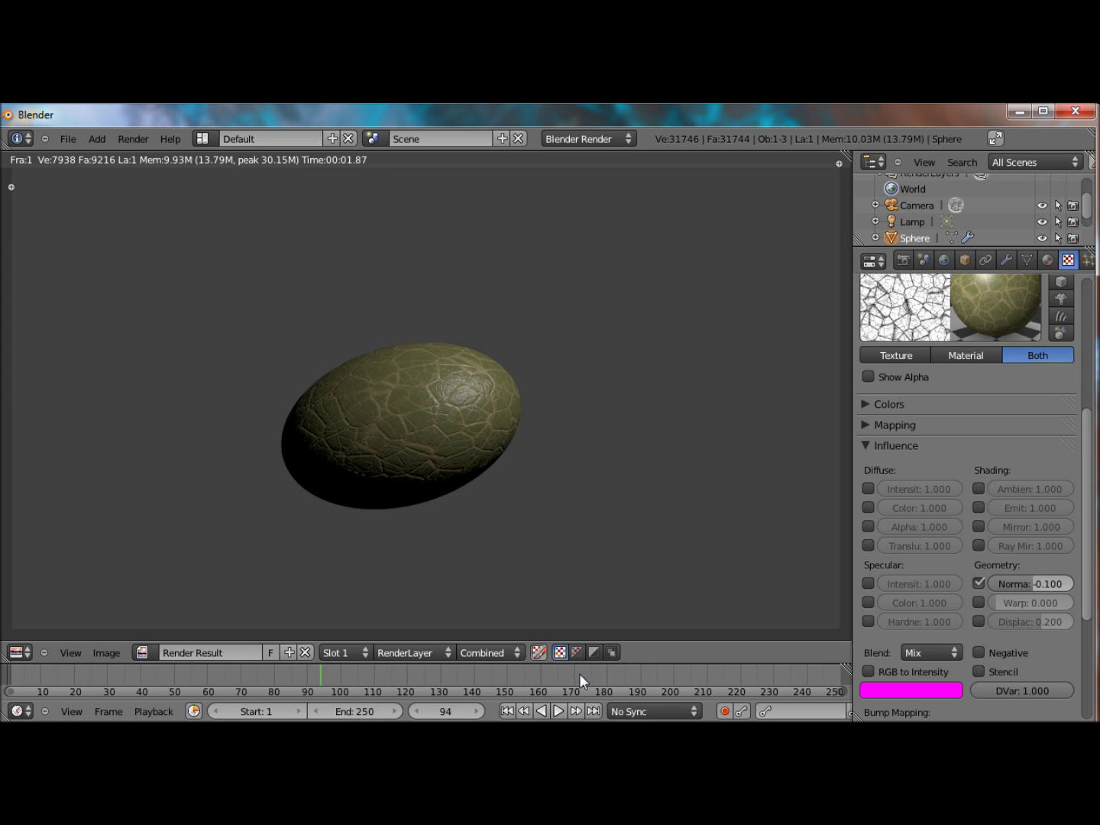
pyautogui.scroll(-2, 579, 673)
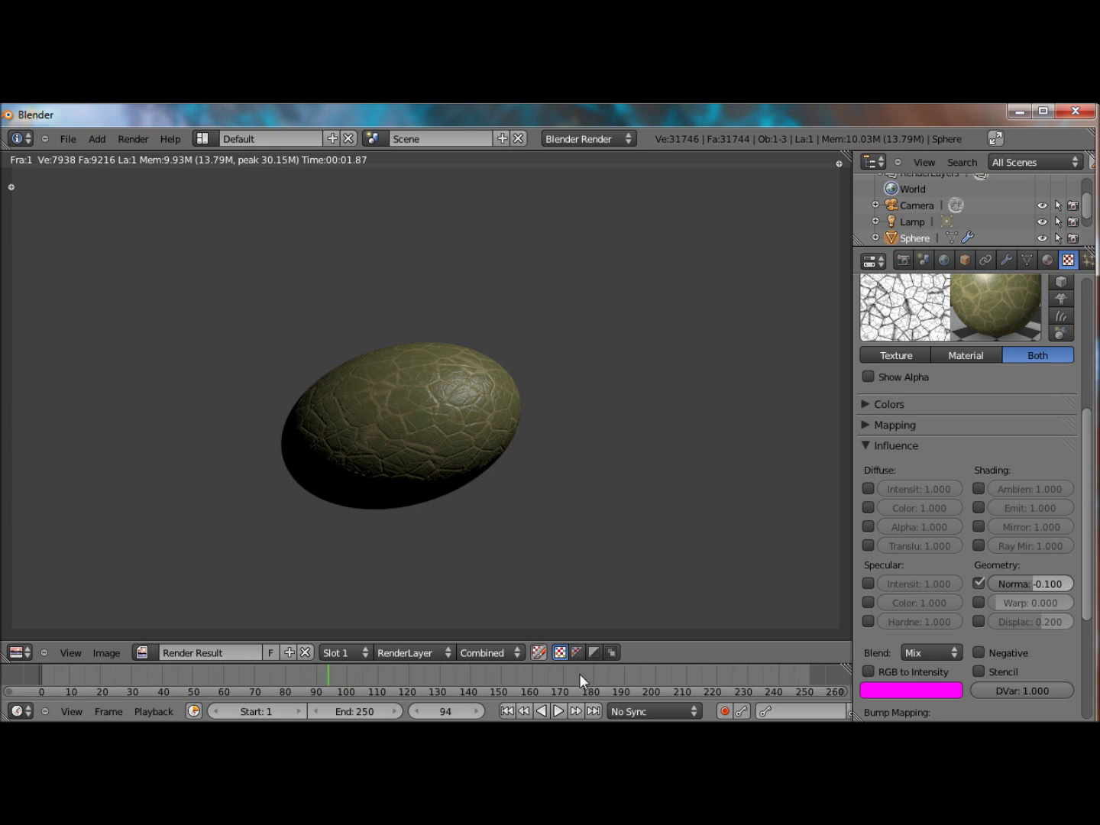
pyautogui.scroll(2, 579, 673)
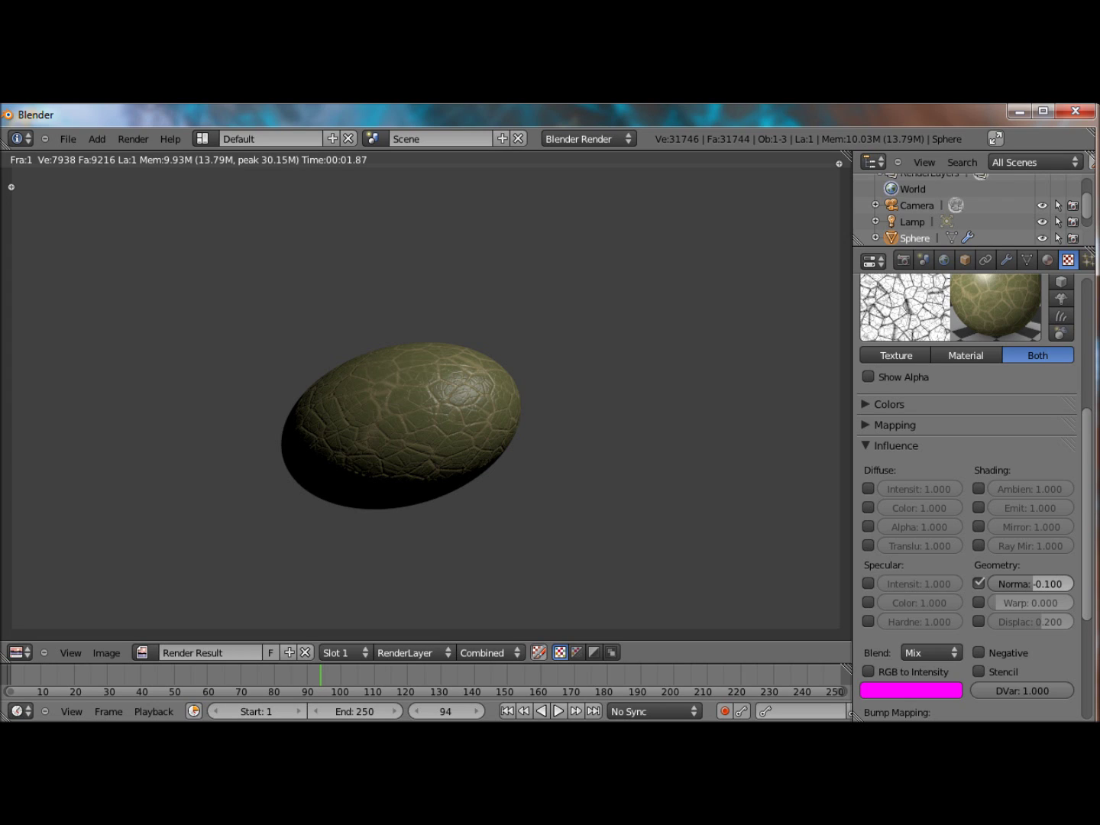
pyautogui.click(932, 721)
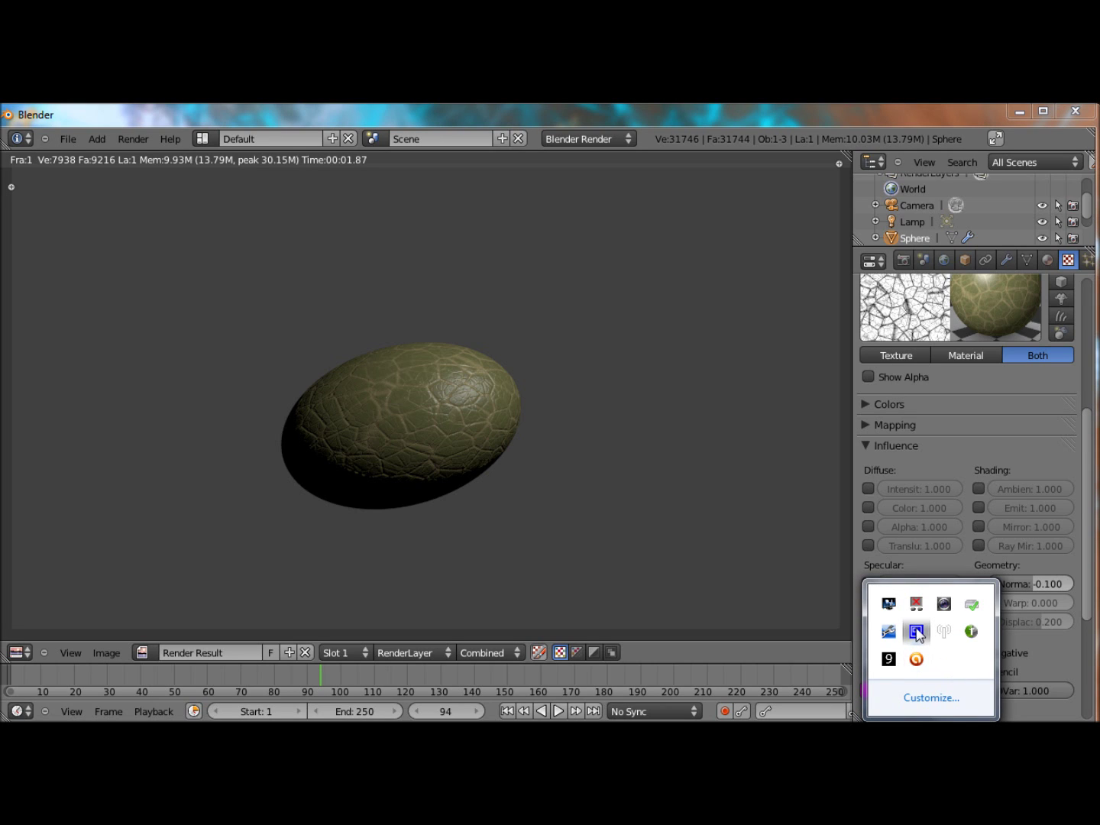